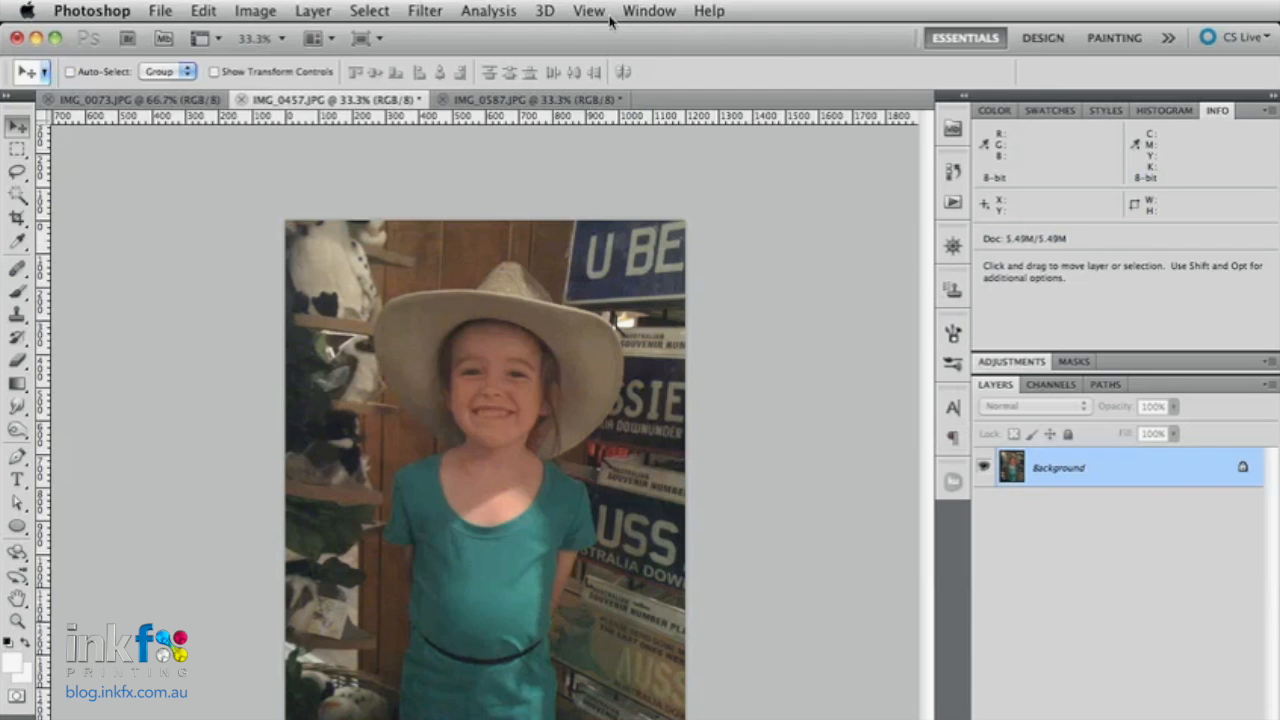
Step: Show the Actions panel and shorten it so it covers less of the workspace
click(655, 10)
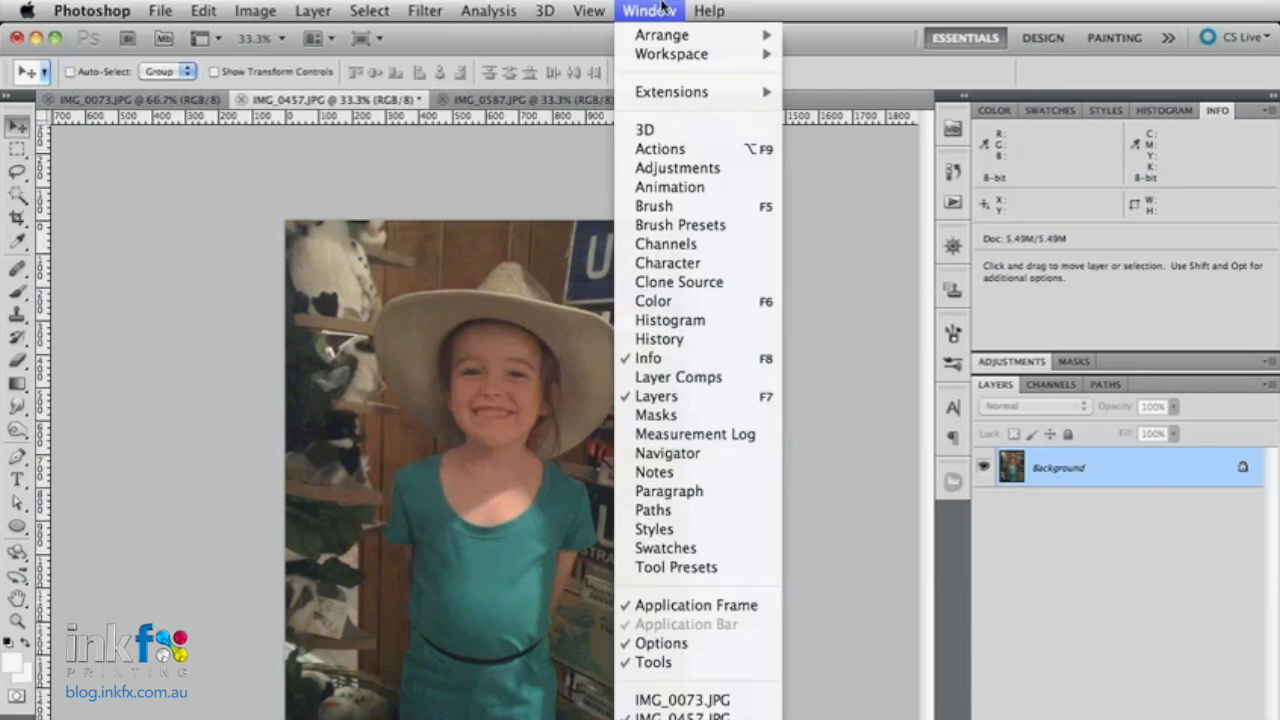
click(660, 148)
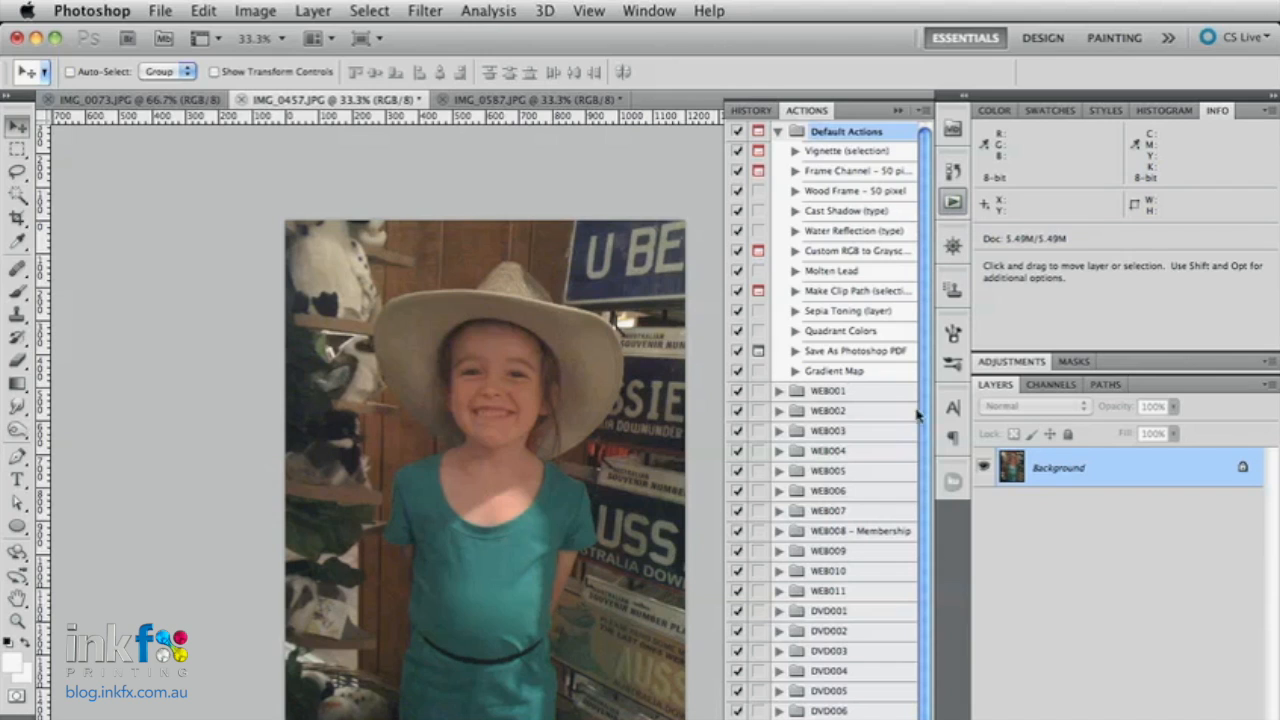
drag(926, 716, 864, 400)
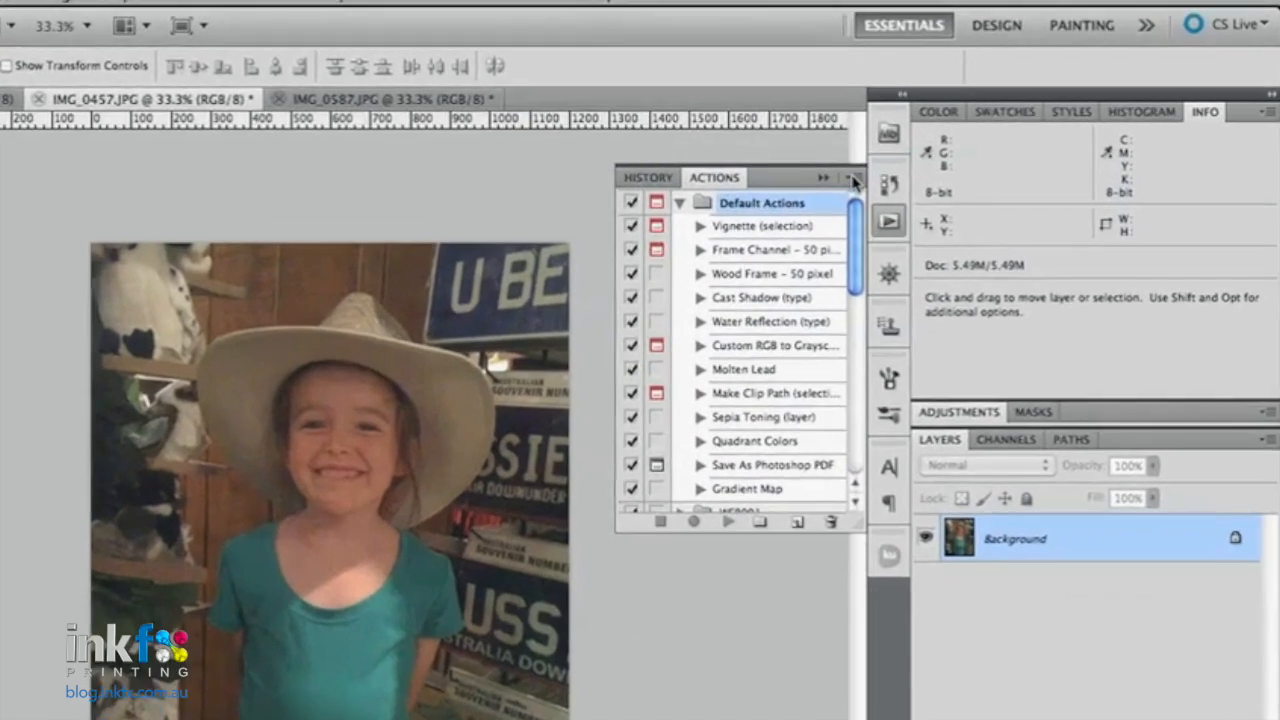
Step: Start a new action named Sharpen in the Default Actions set
click(919, 166)
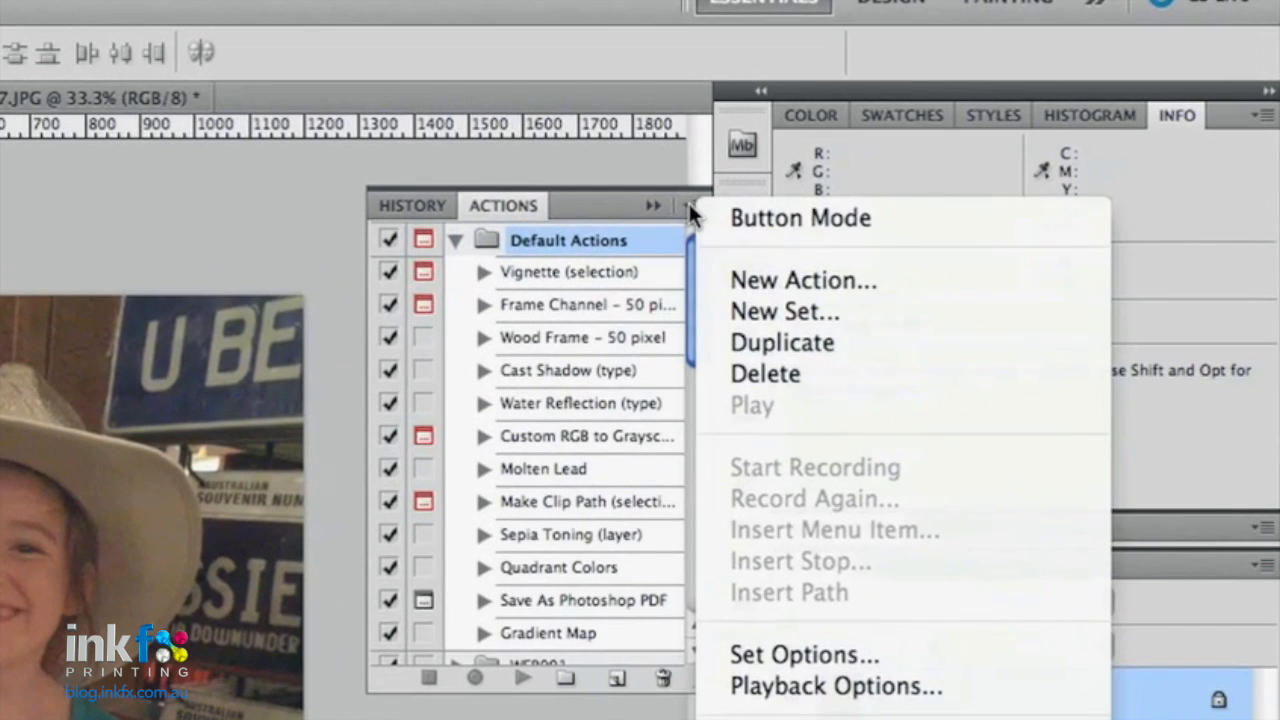
click(696, 206)
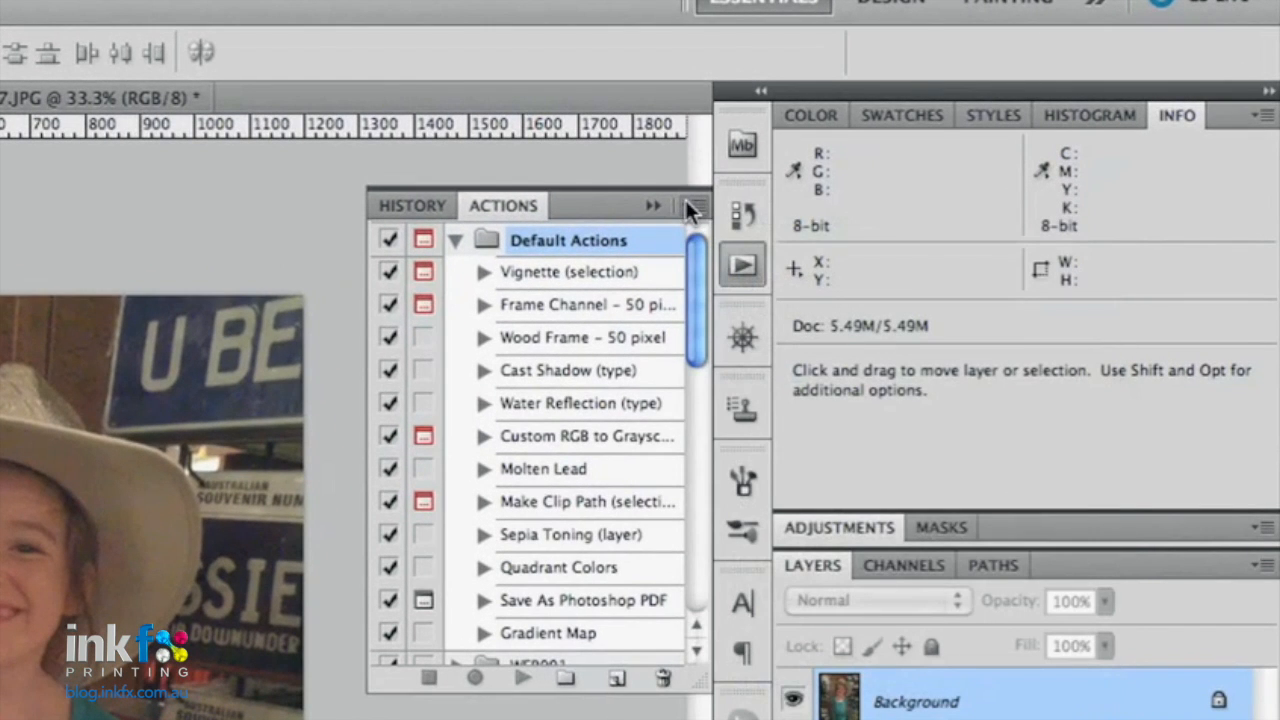
click(692, 206)
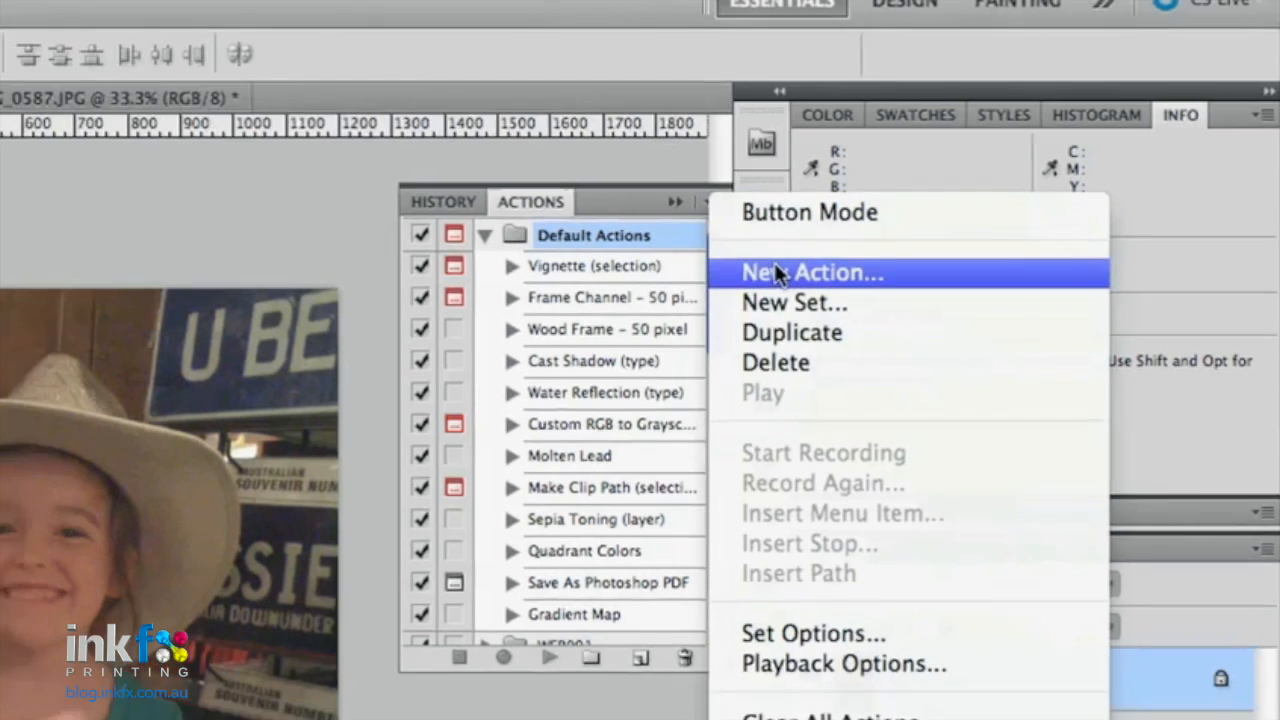
click(756, 272)
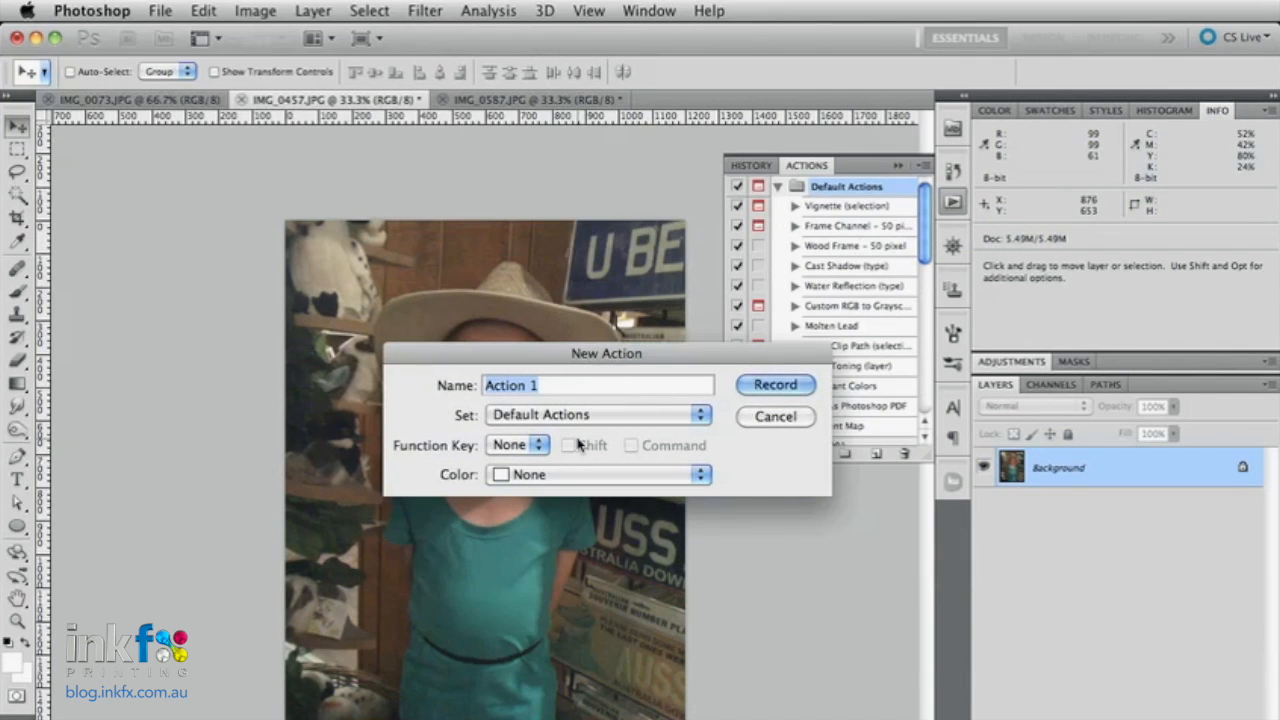
text(Sharpen)
click(523, 420)
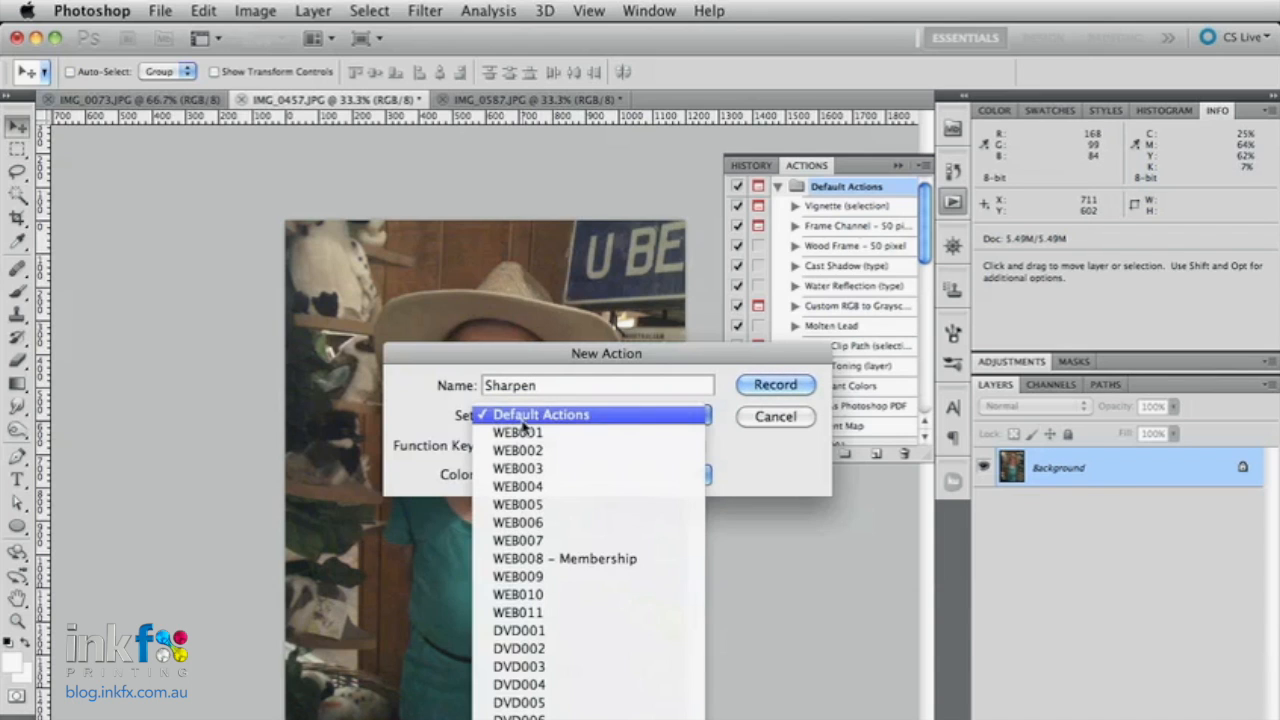
click(521, 421)
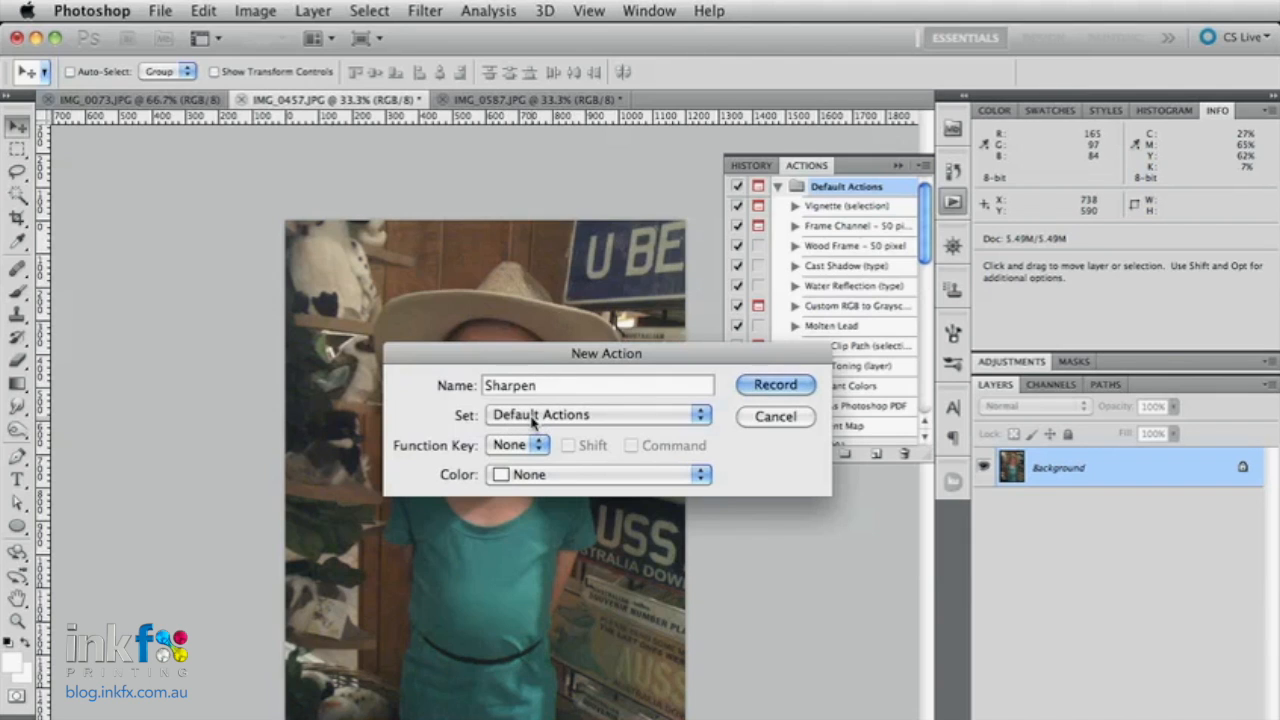
Step: Keep the action's function key at None, set its color to Green and begin recording
click(520, 446)
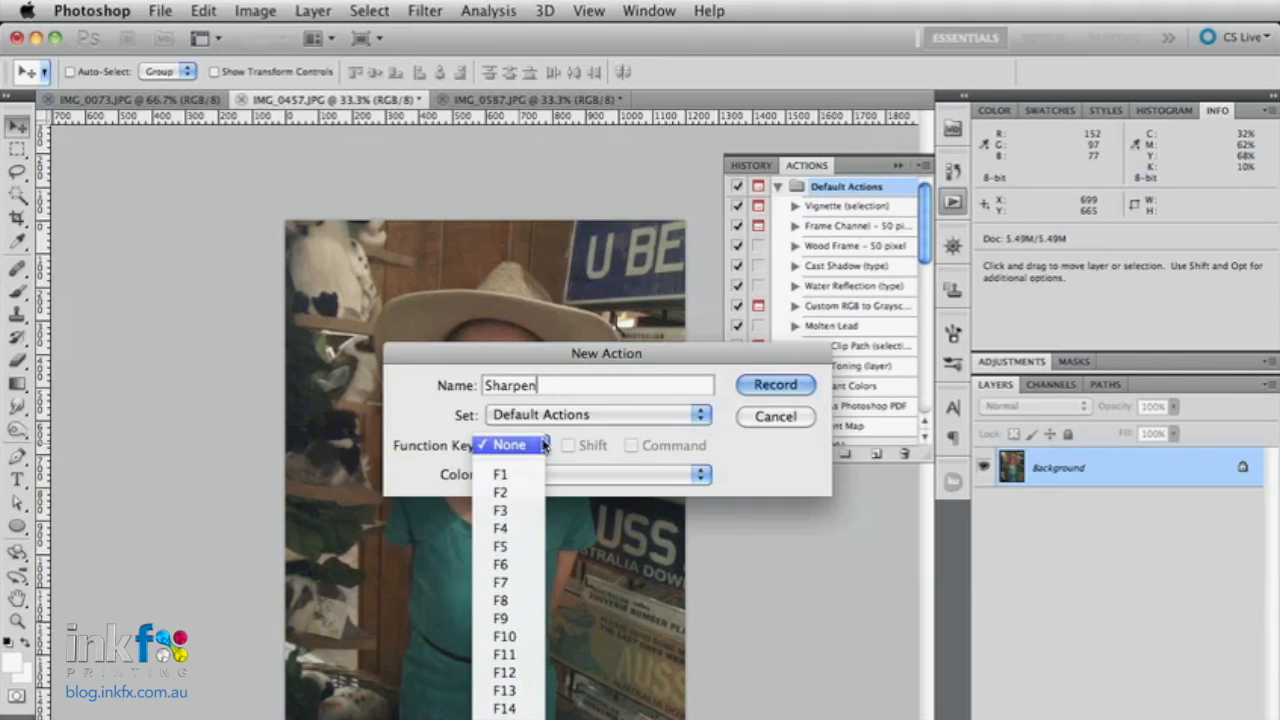
click(543, 445)
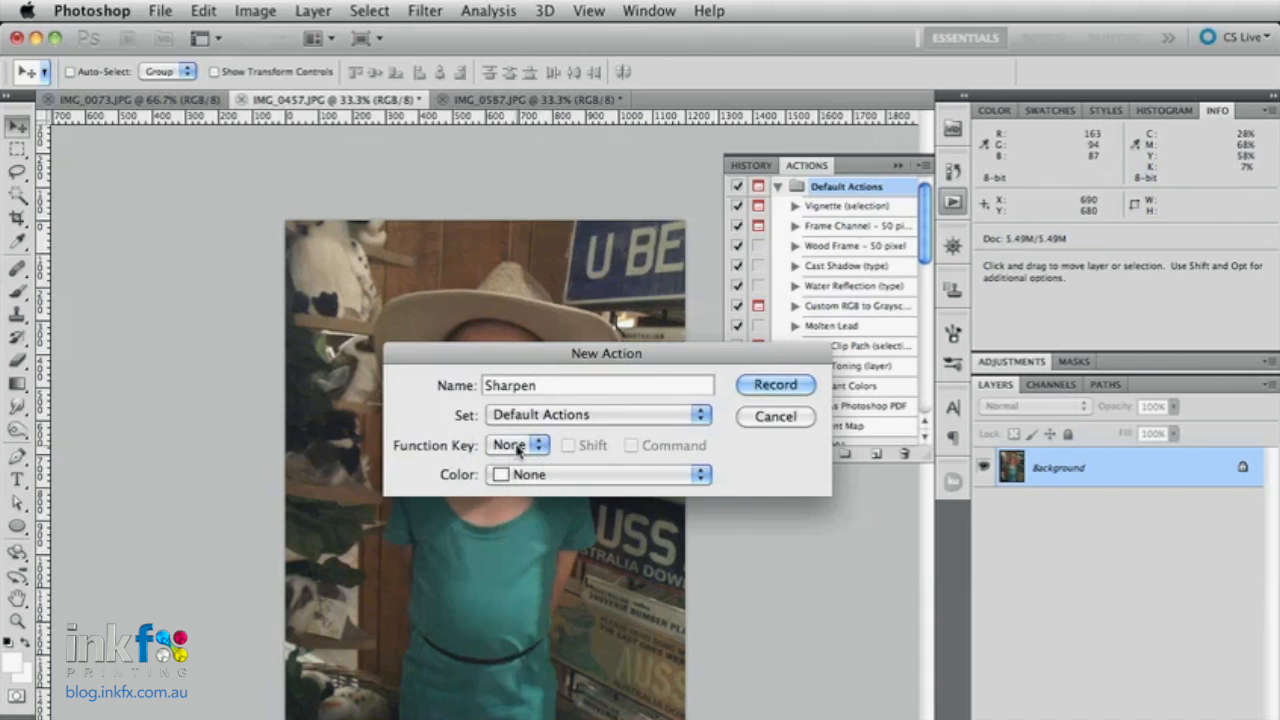
click(513, 476)
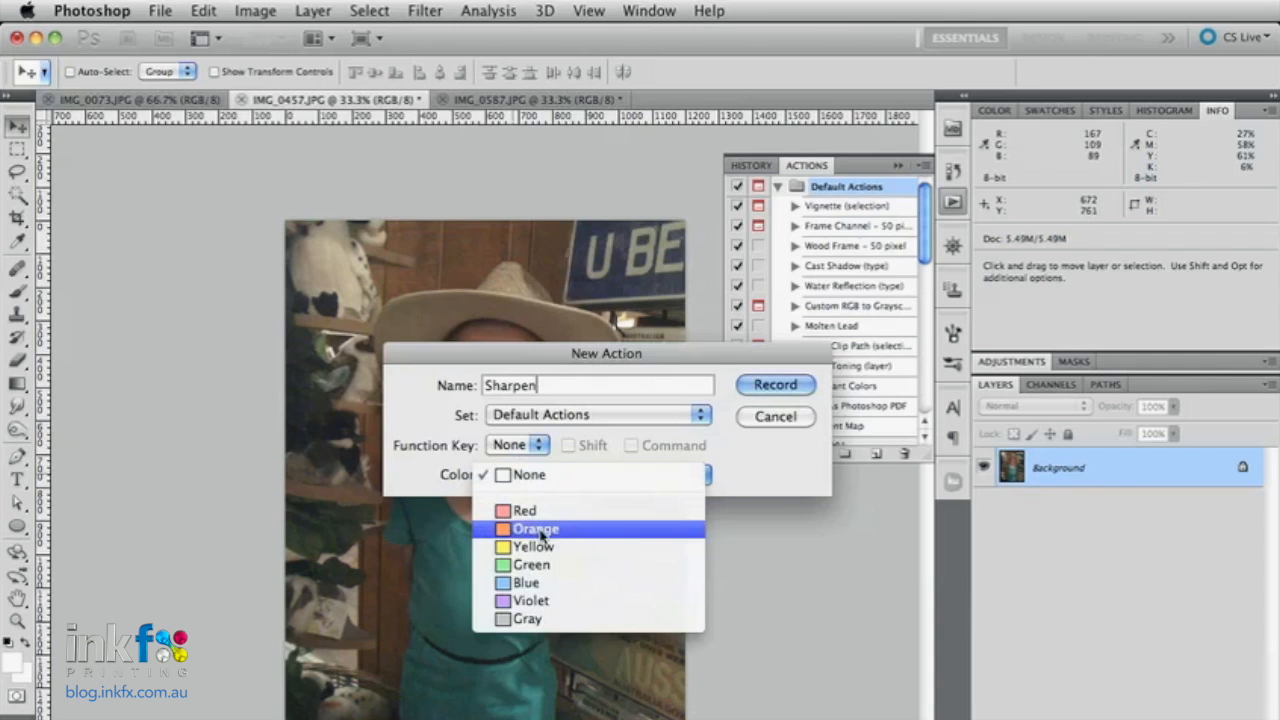
click(541, 566)
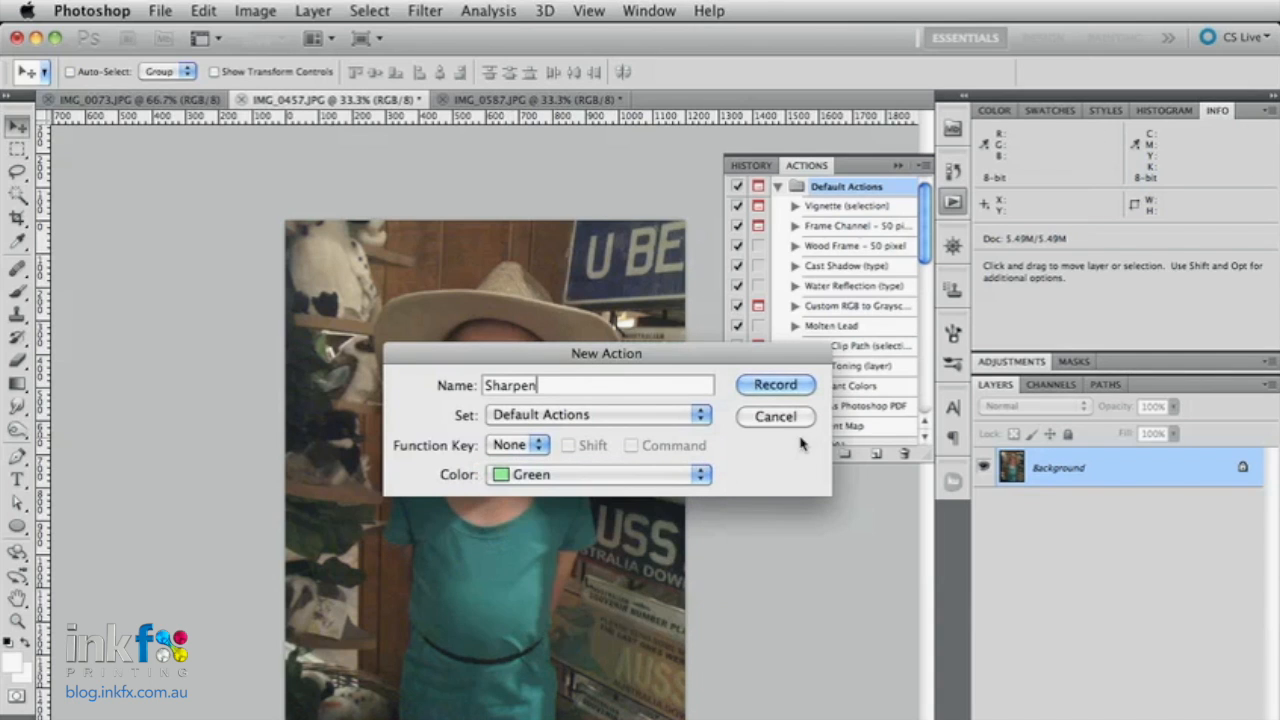
click(772, 386)
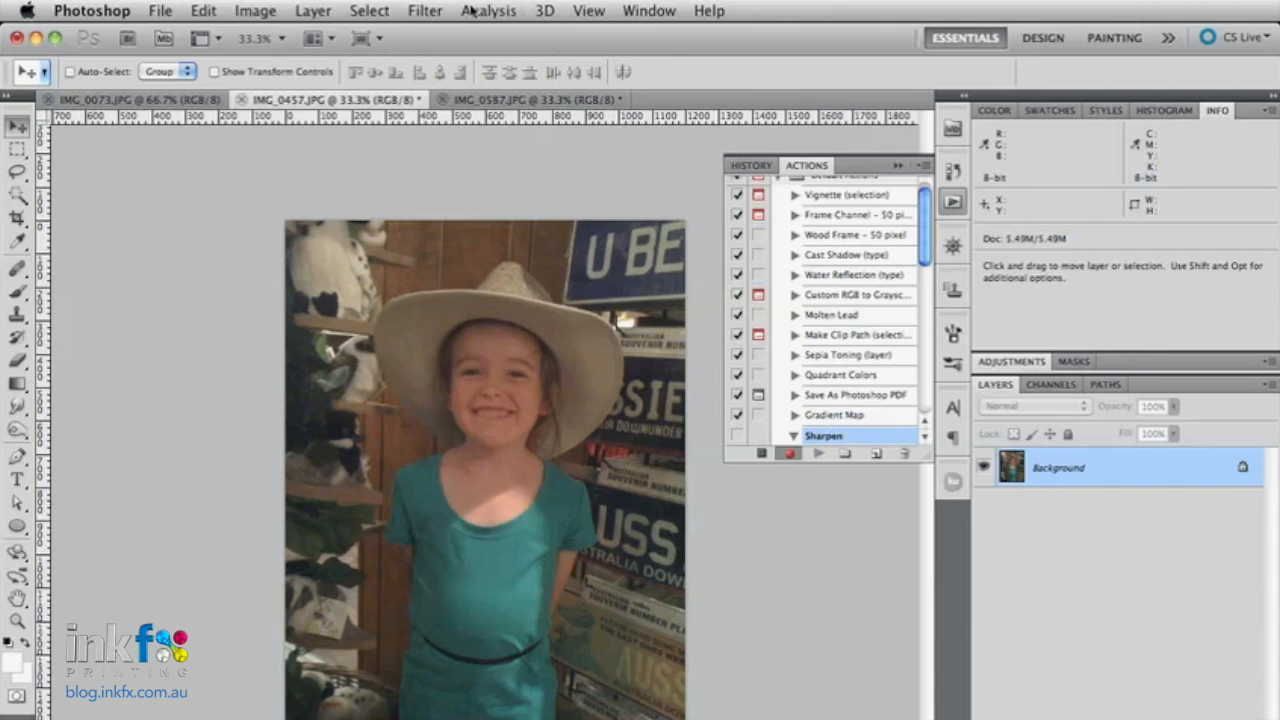
Step: Open the Smart Sharpen filter for the photo and bring the girl's face into the filter preview
click(428, 12)
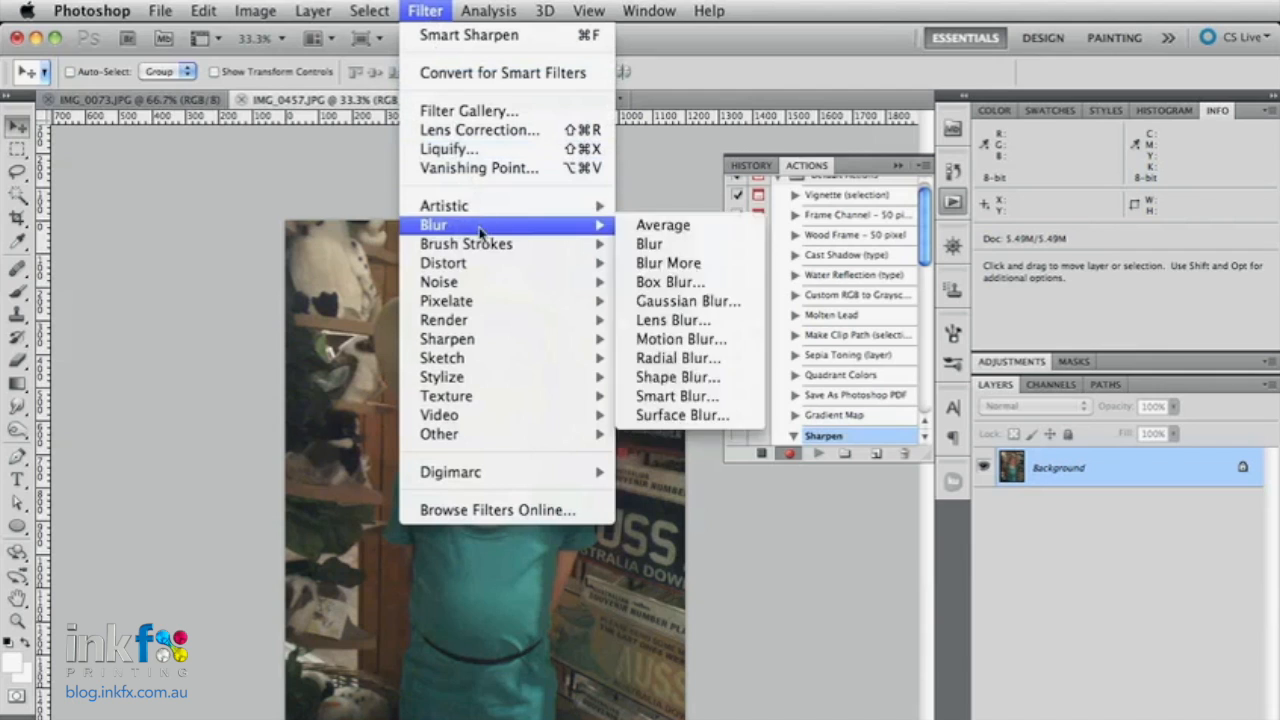
mouse_move(500, 340)
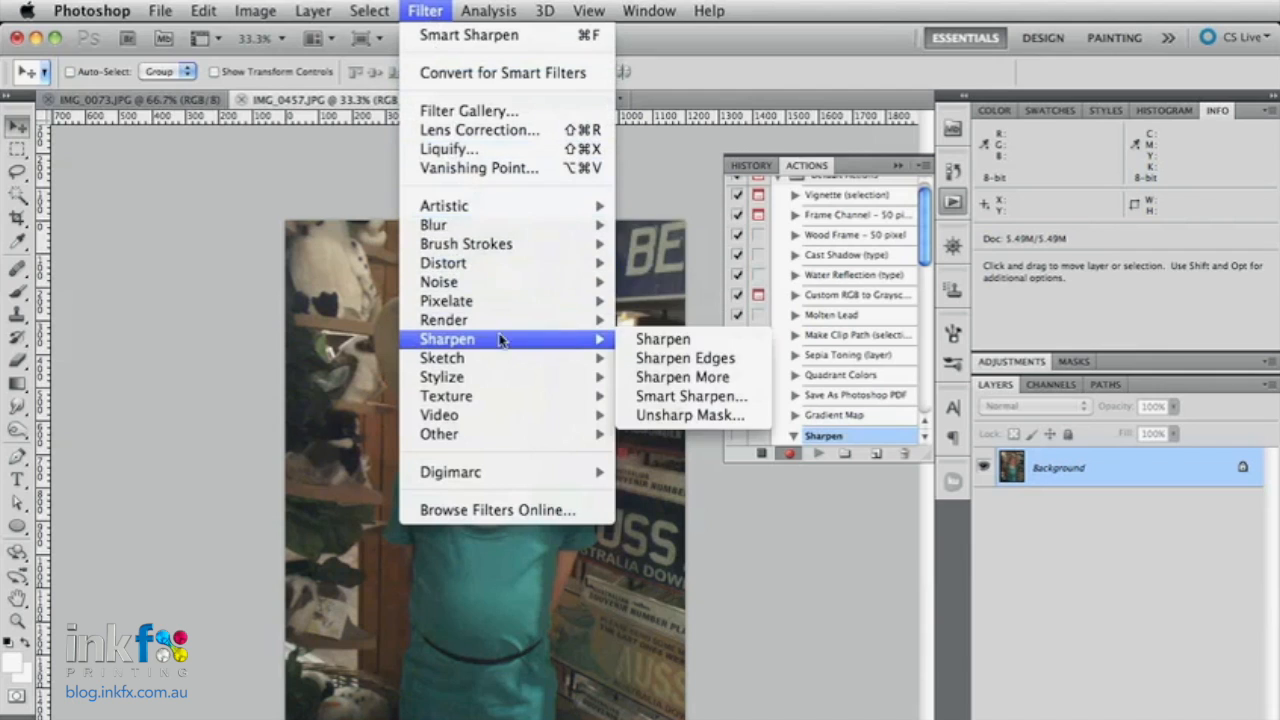
click(692, 396)
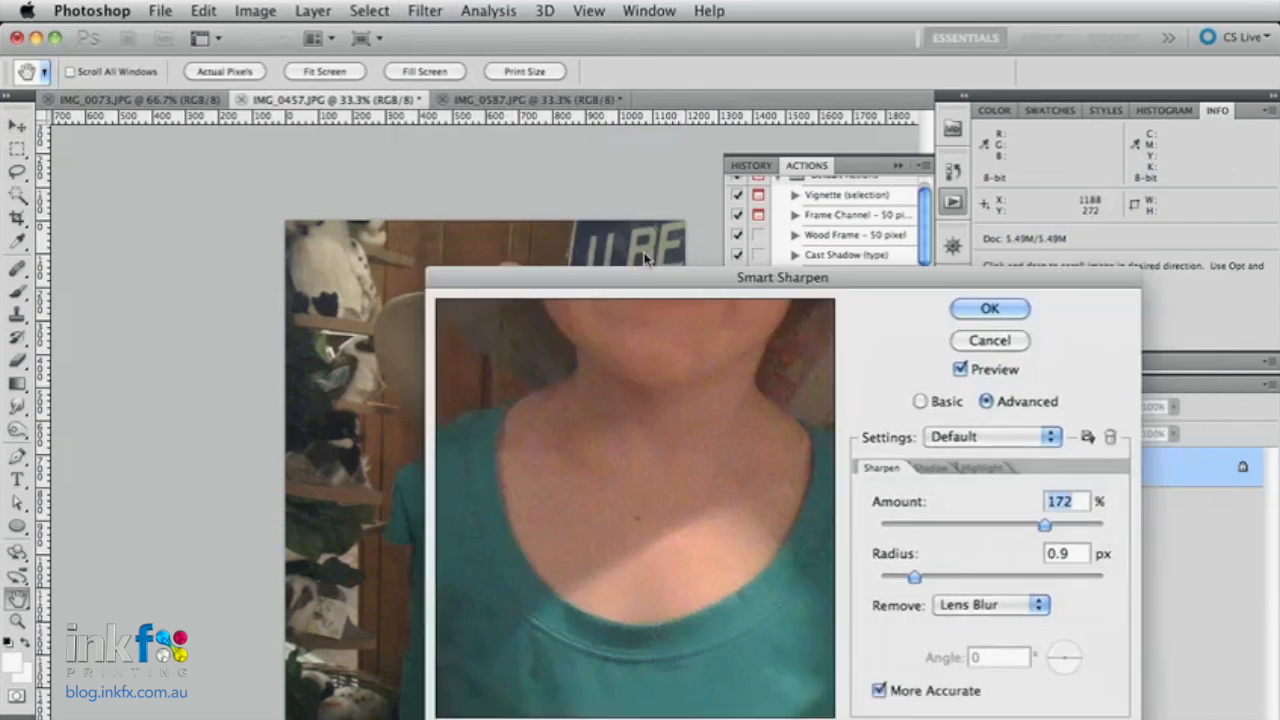
drag(645, 276, 592, 216)
drag(632, 382, 704, 622)
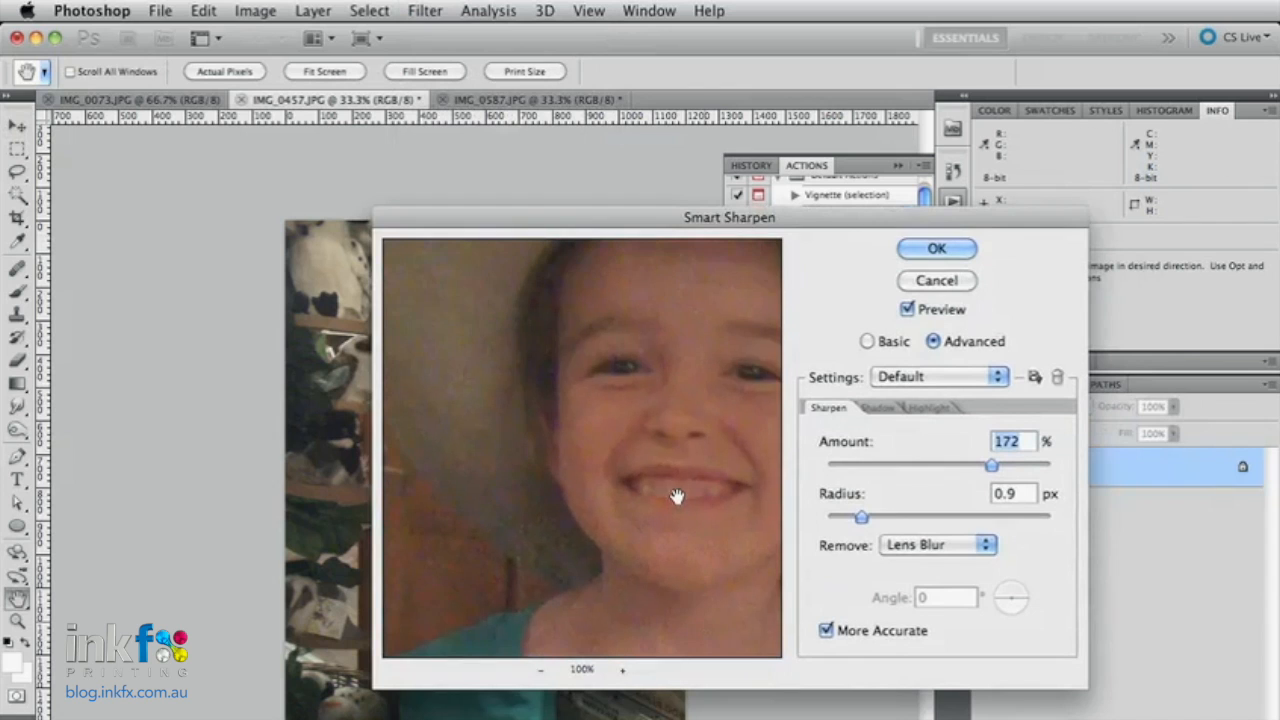
Step: Try Smart Sharpen with an amount of 417% and a radius of 10.5 px, comparing the preview with the unsharpened photo
drag(992, 467, 1045, 470)
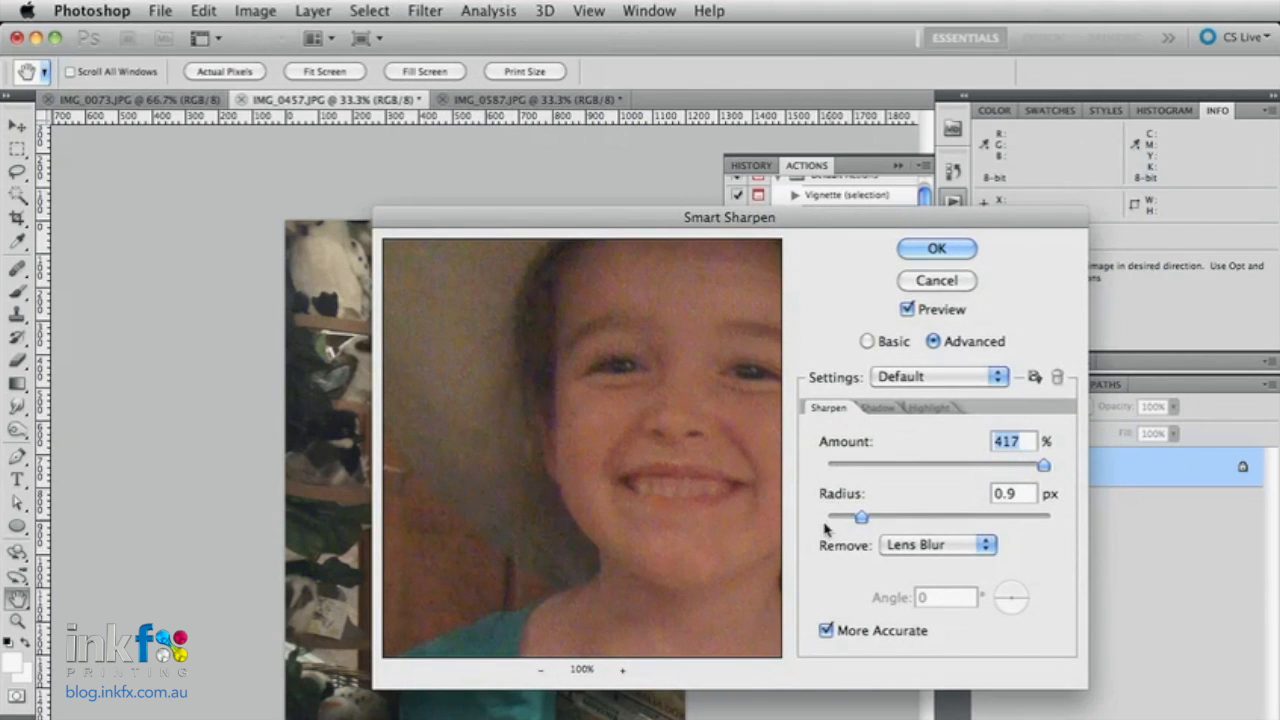
drag(862, 518, 932, 518)
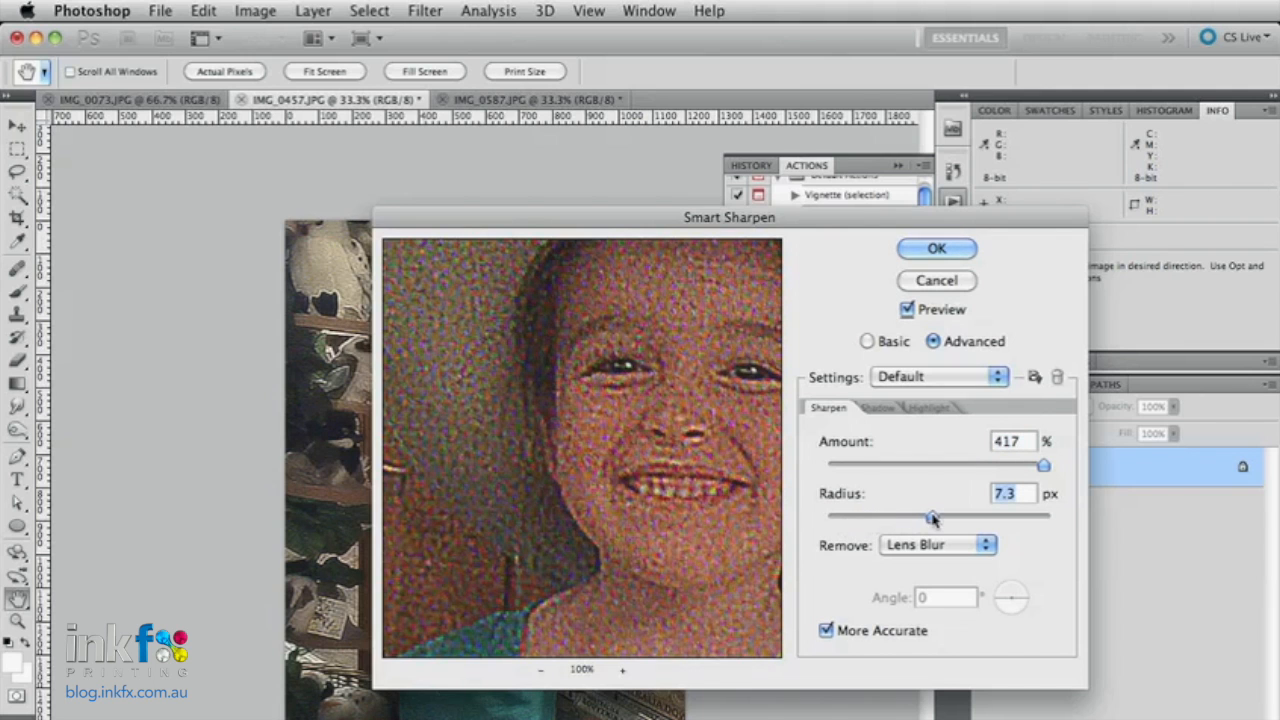
drag(932, 518, 950, 518)
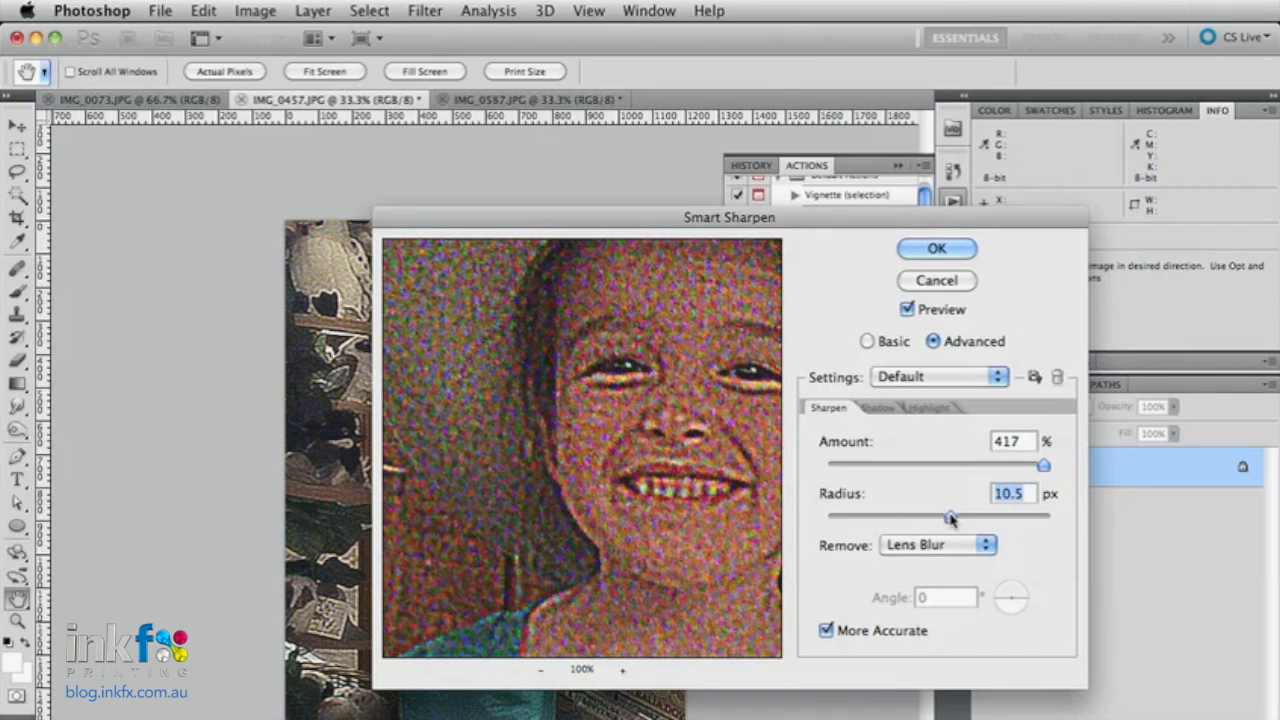
click(677, 486)
click(679, 487)
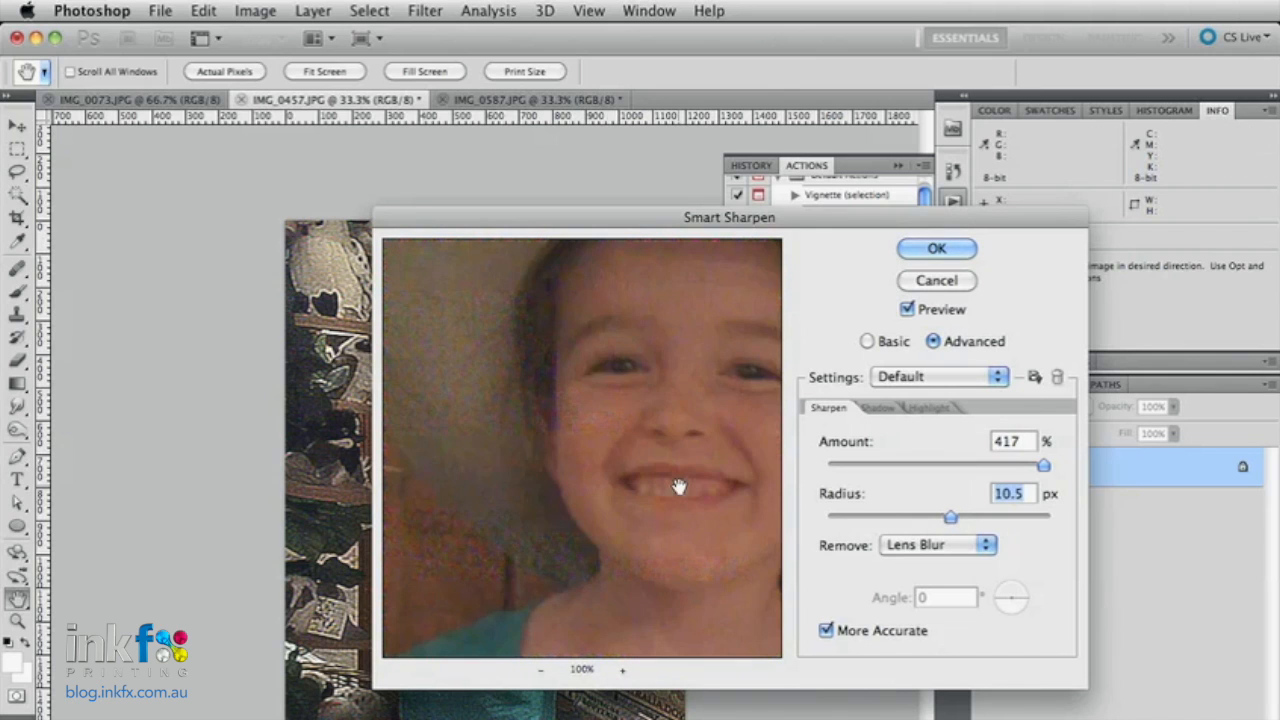
Step: Set the Smart Sharpen amount to 182% and the radius to 7.3 px, and apply the filter
drag(954, 522, 884, 518)
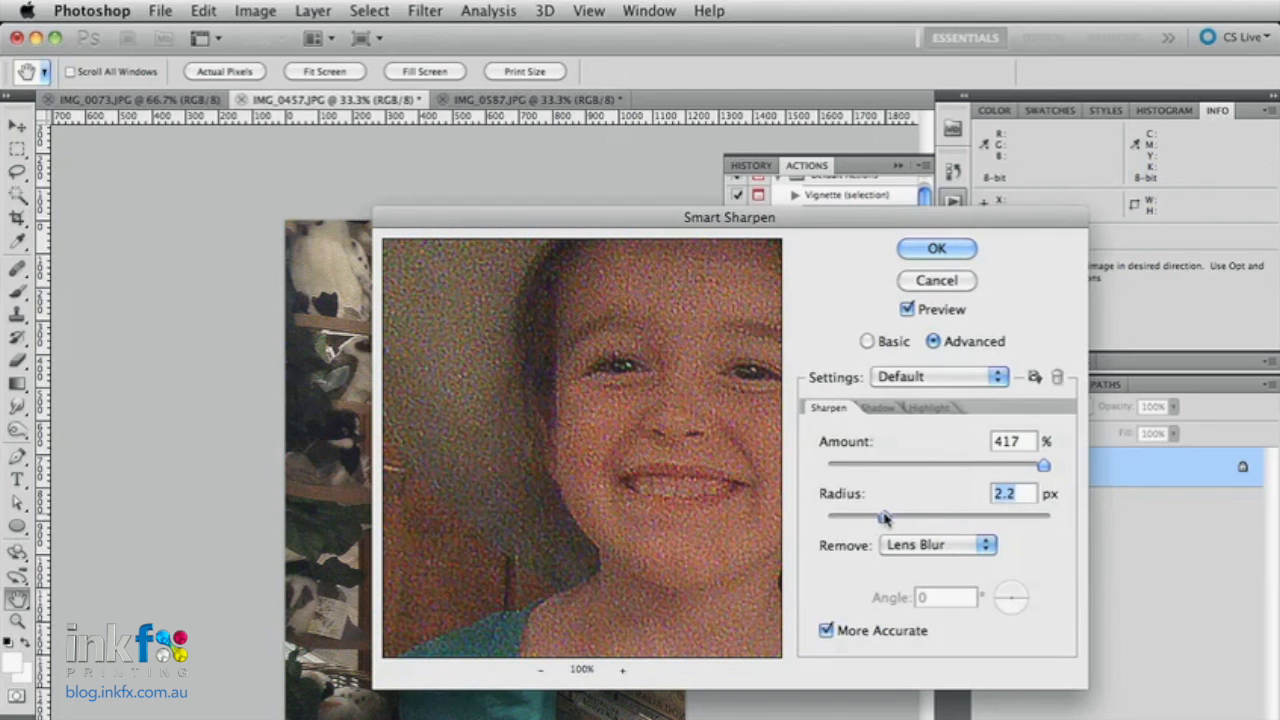
drag(1038, 471, 997, 471)
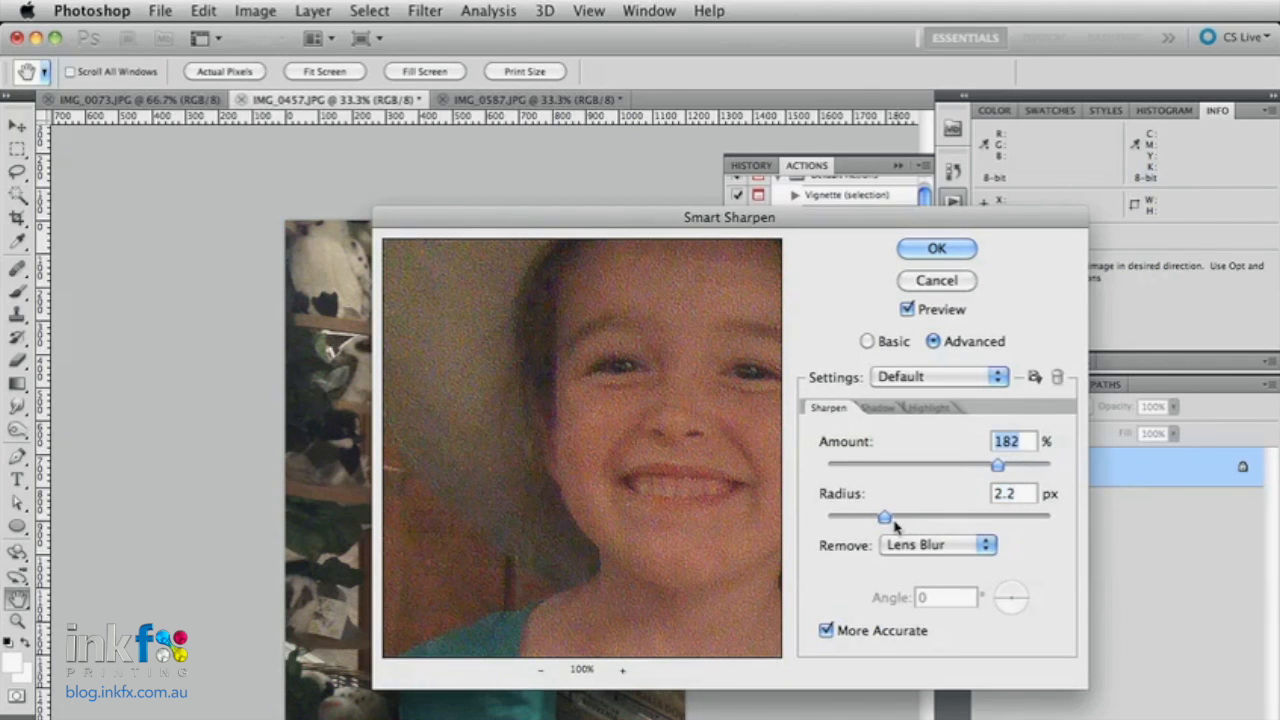
drag(884, 518, 896, 518)
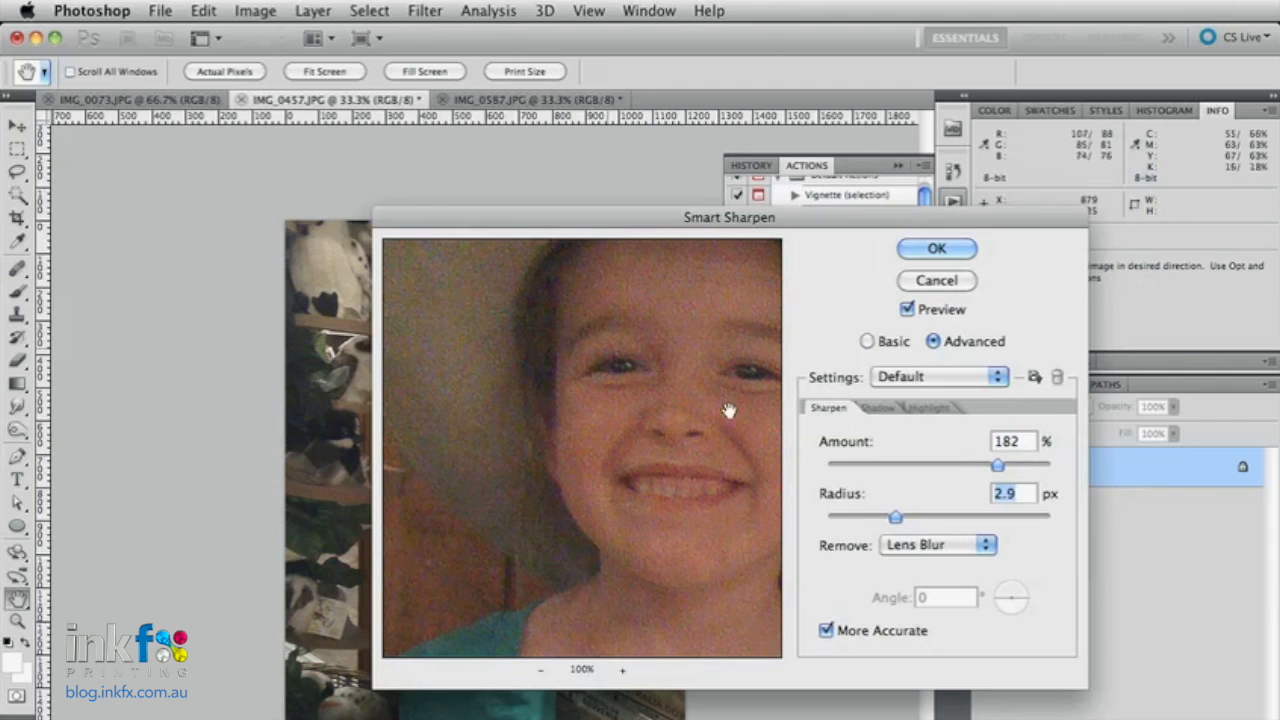
drag(897, 518, 932, 518)
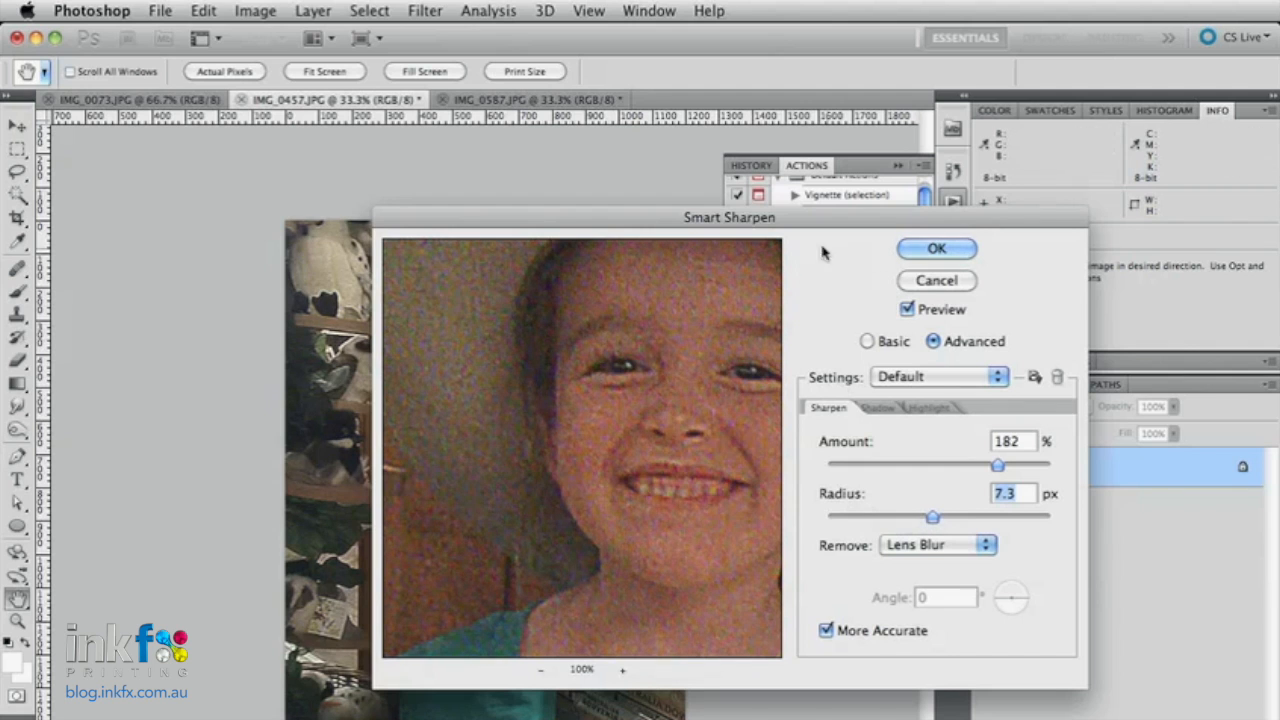
click(952, 249)
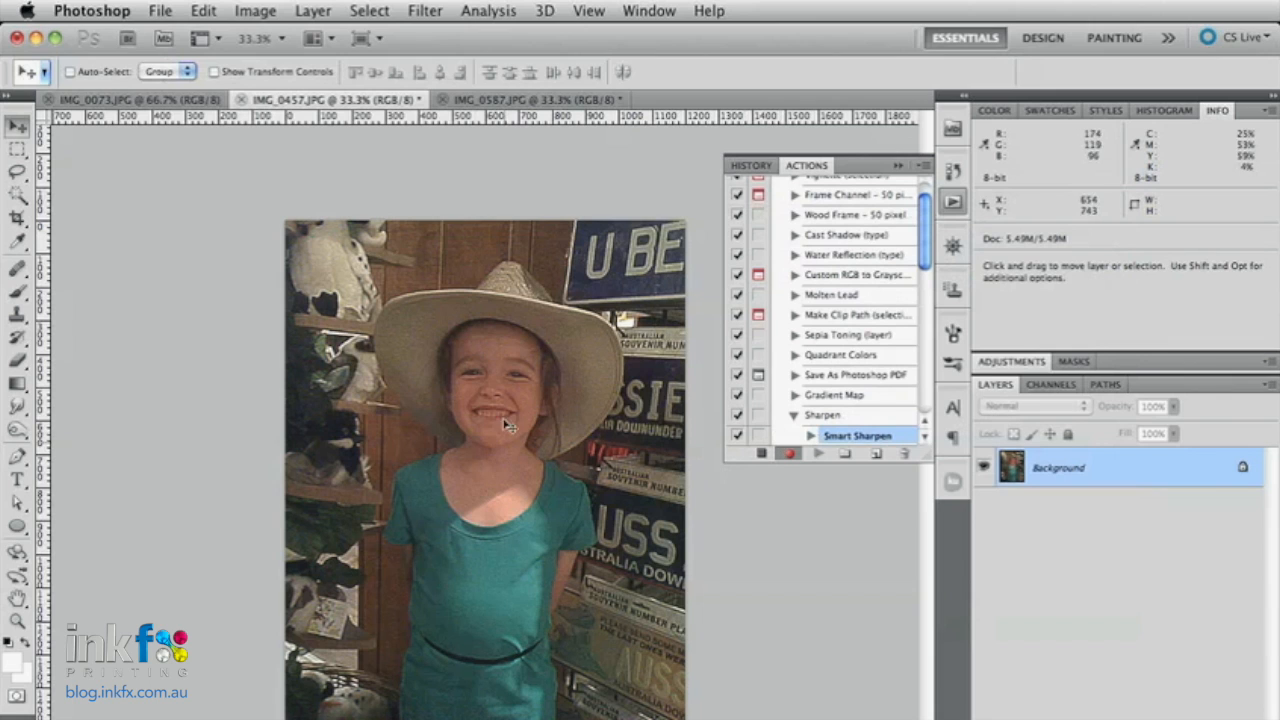
Step: Begin a Save As of the sharpened photo, creating a new folder named Sharpened Images on the Desktop as its destination
click(163, 10)
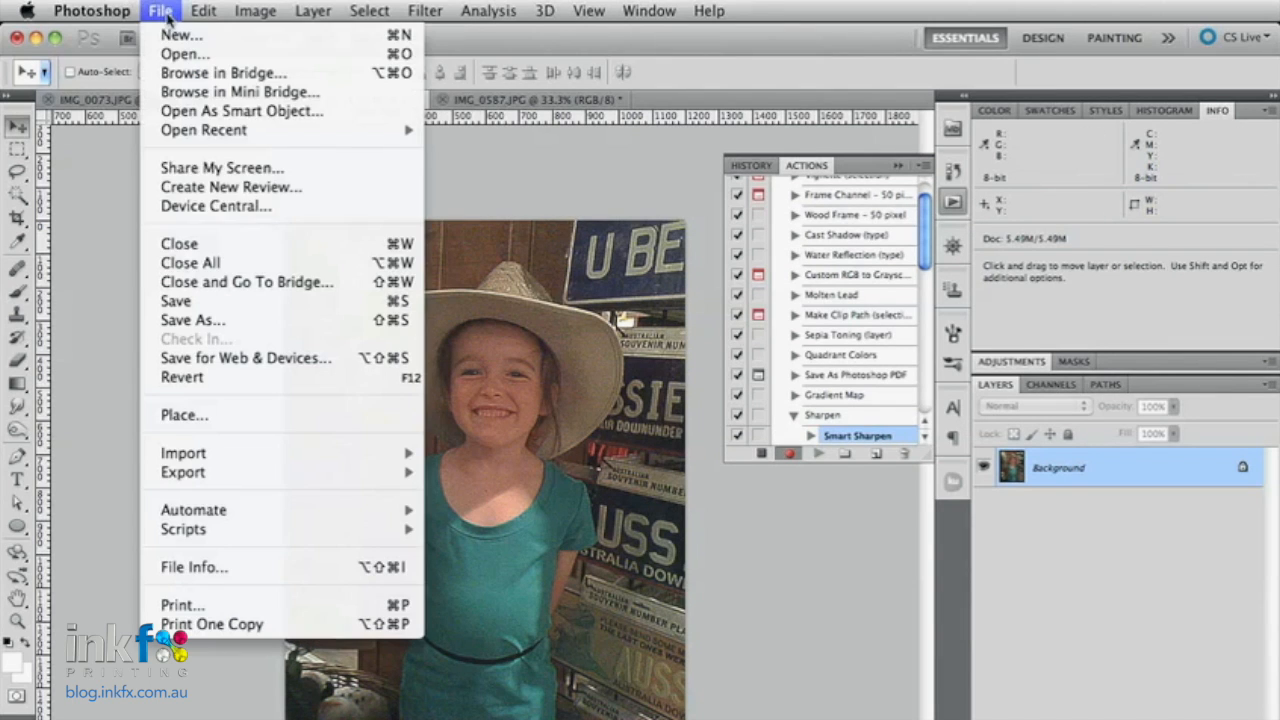
click(190, 320)
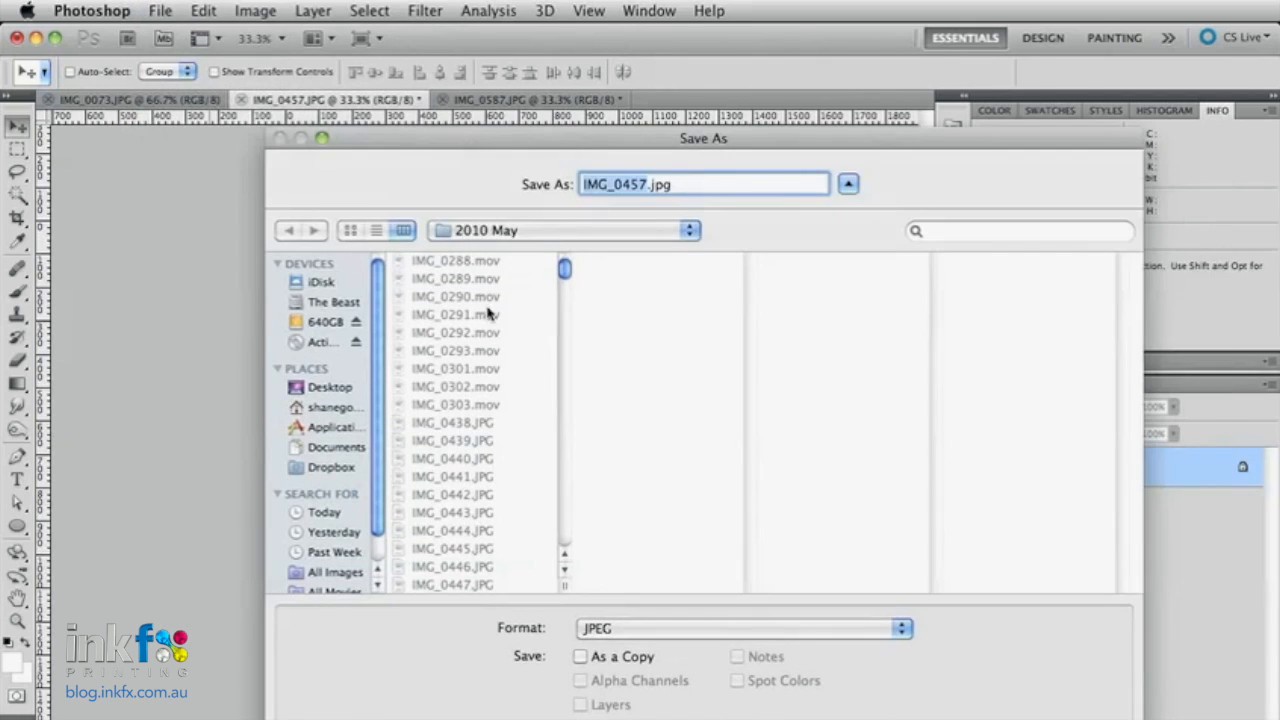
click(331, 388)
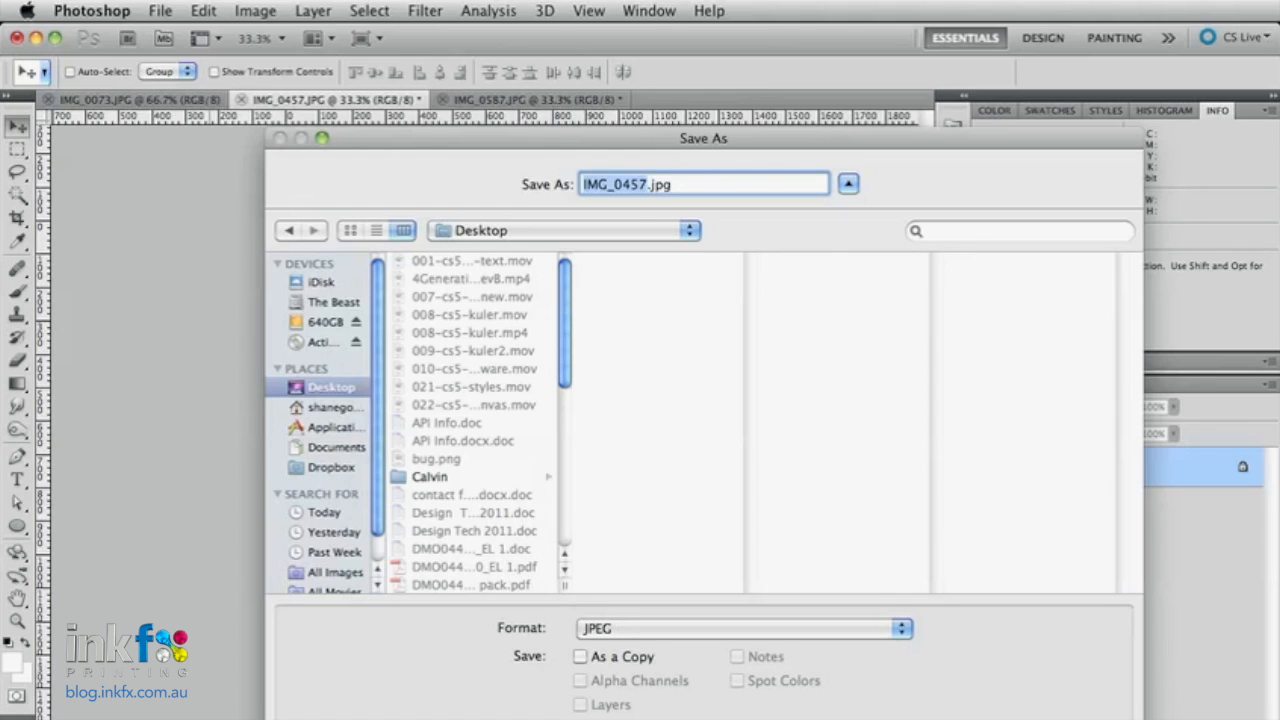
key(super+shift+n)
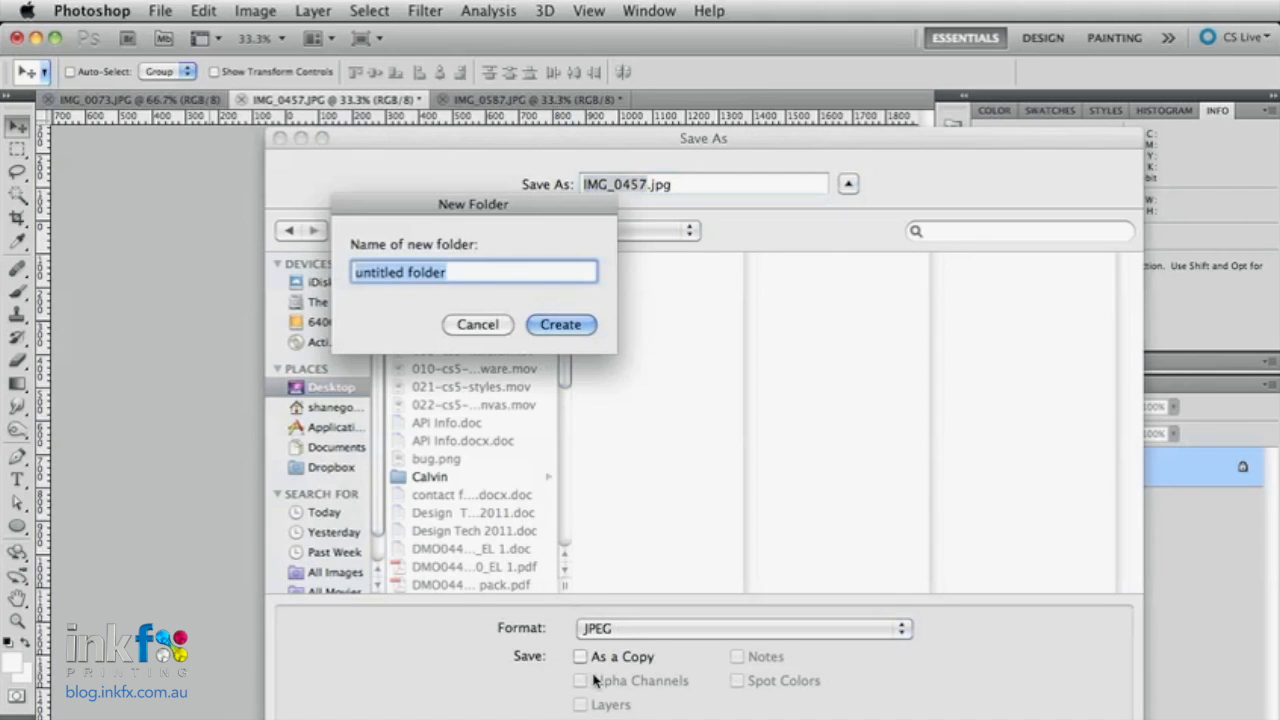
text(Shapr)
key(BackSpace)
key(BackSpace)
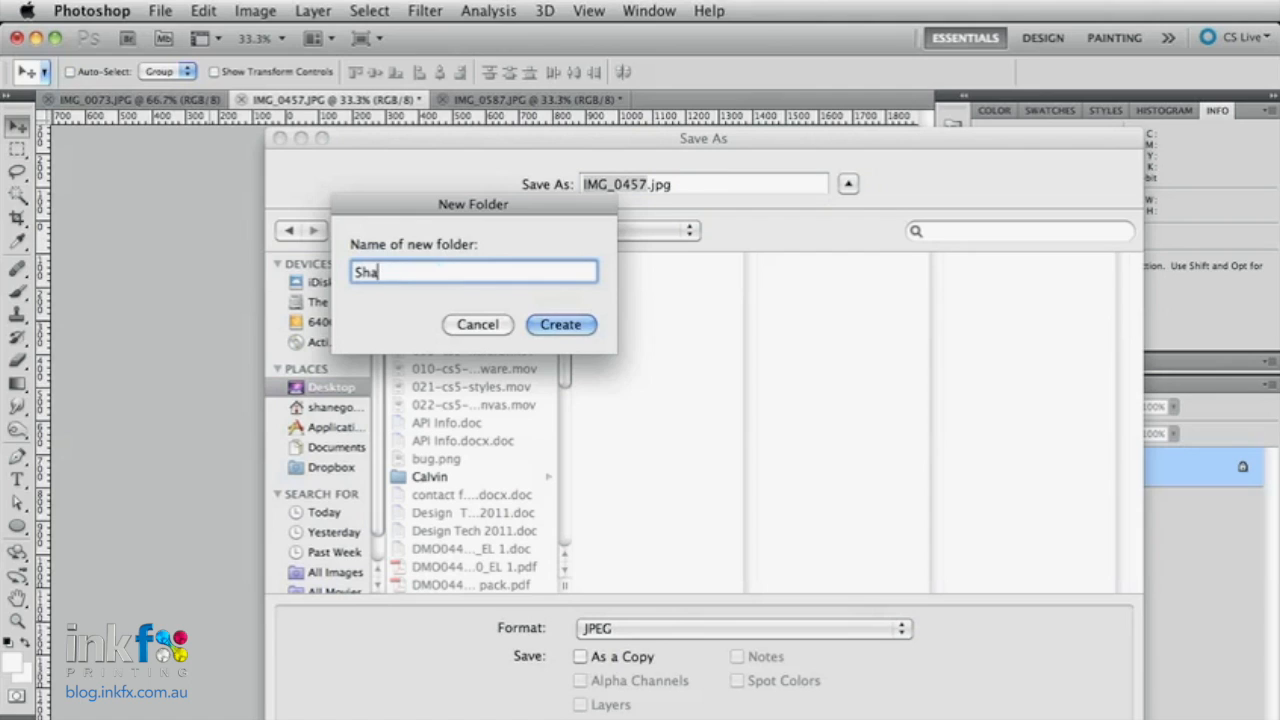
text(rpened )
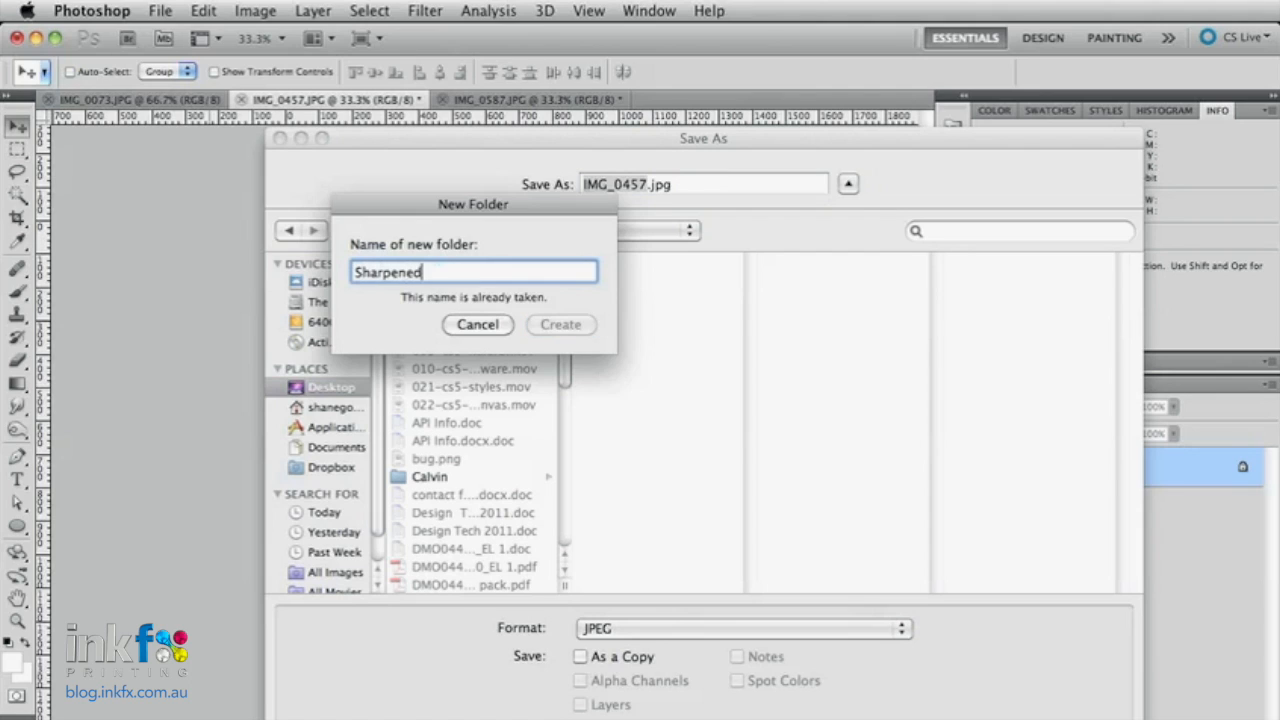
text(Images)
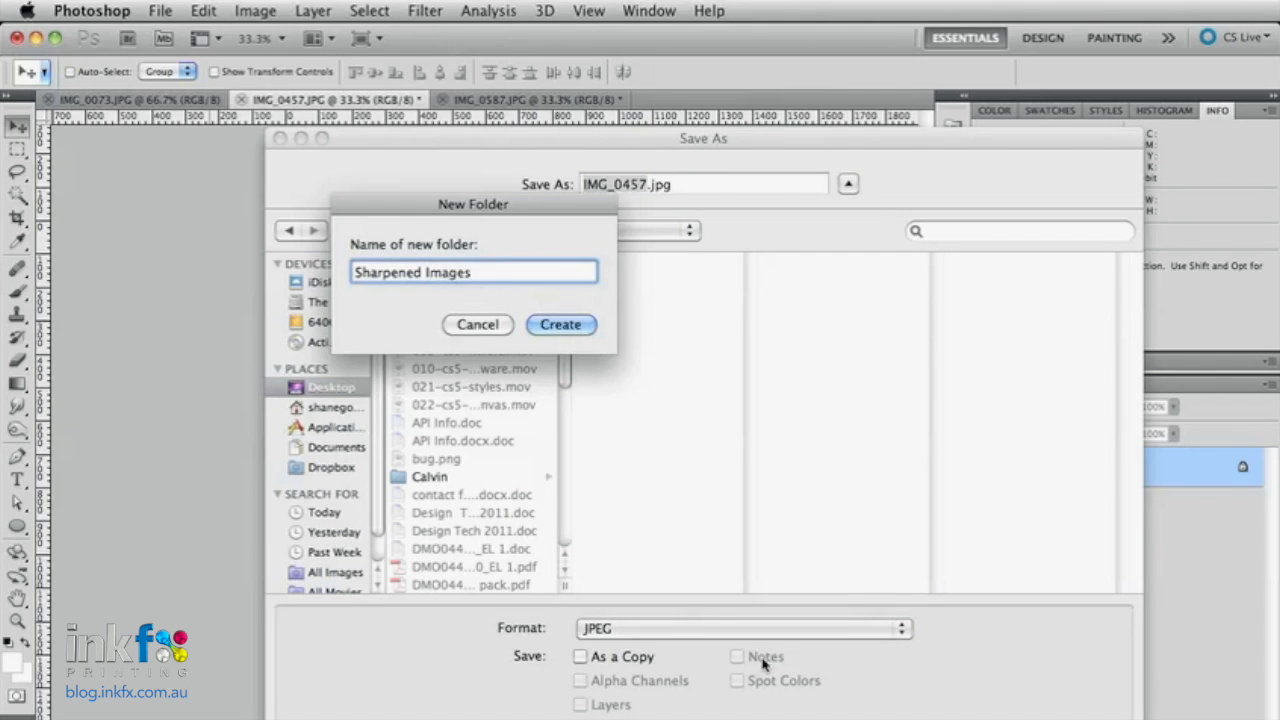
click(559, 325)
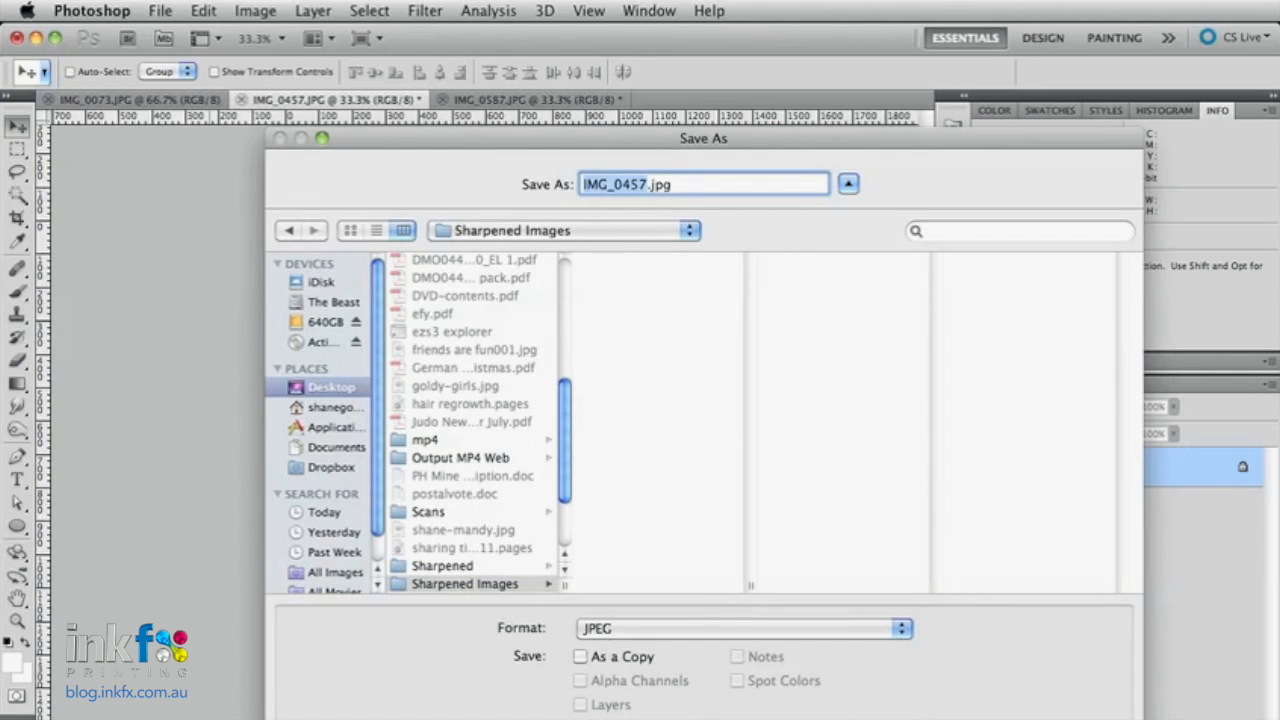
Step: Save the sharpened photo as a Baseline Optimized JPEG at quality 10 in the Sharpened Images folder, and stop recording the action
key(Return)
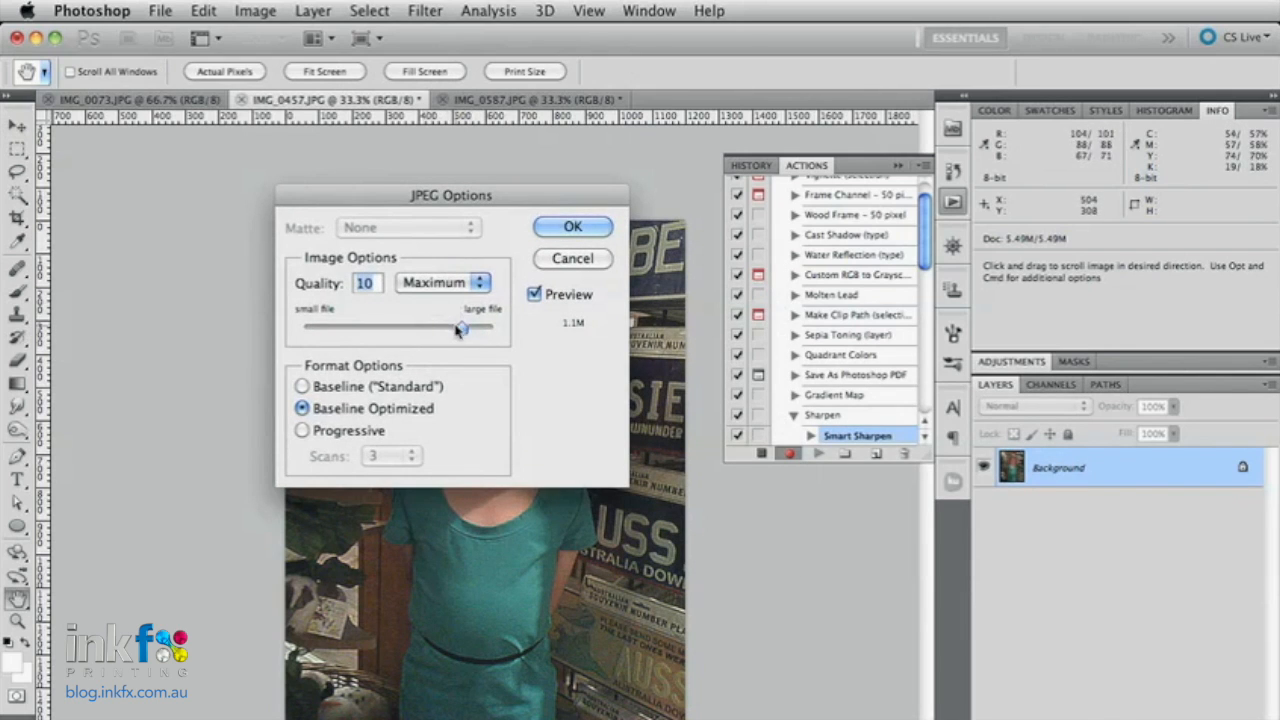
mouse_move(462, 329)
mouse_down()
mouse_move(524, 337)
mouse_move(470, 333)
mouse_up()
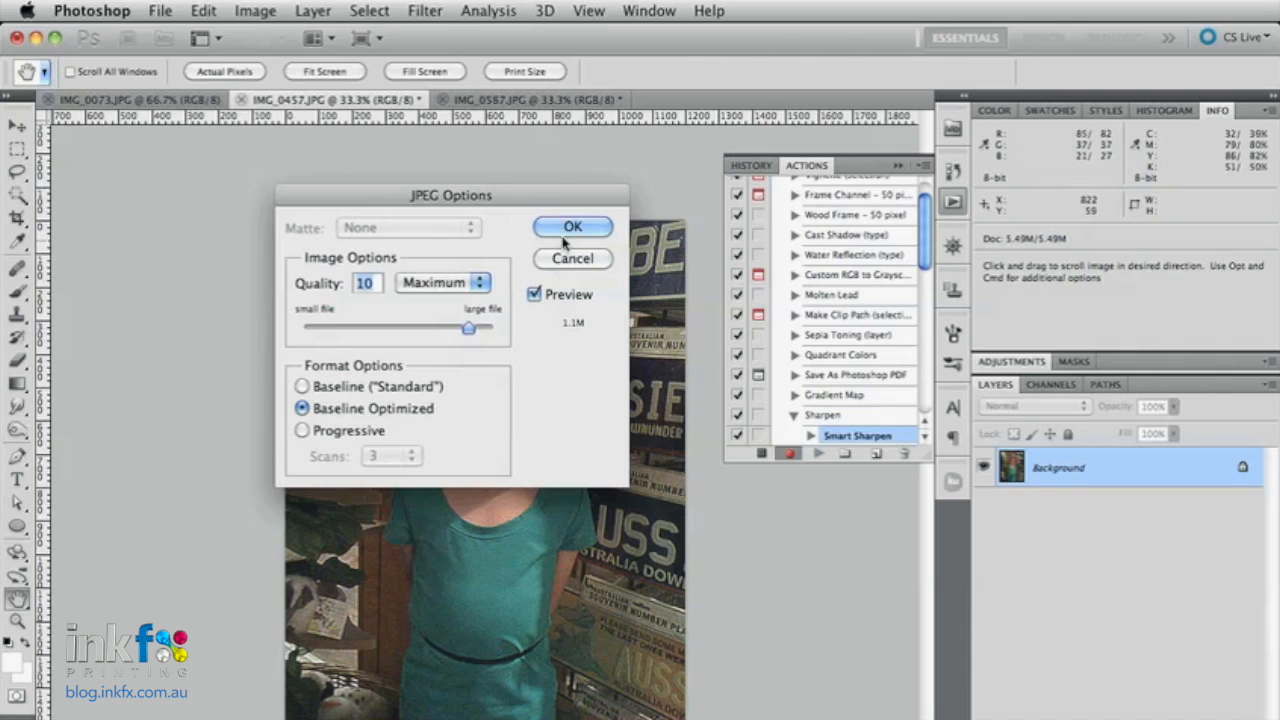
drag(468, 333, 477, 335)
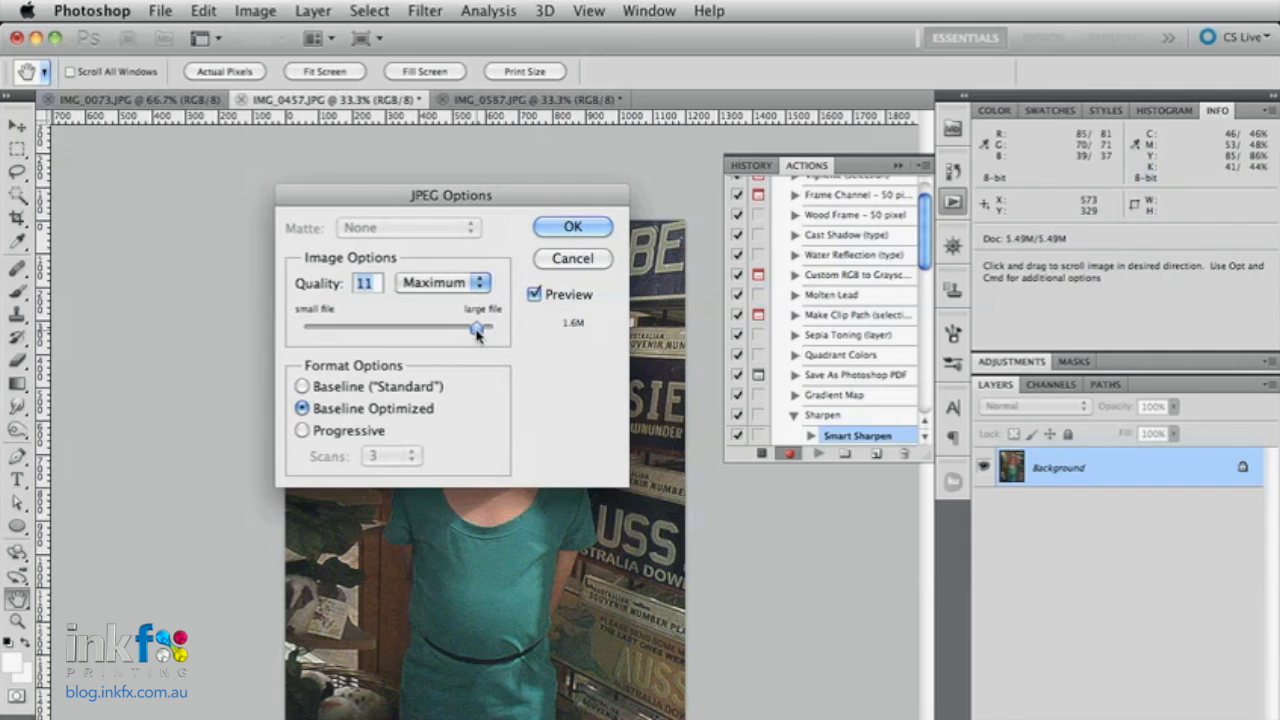
drag(477, 335, 487, 334)
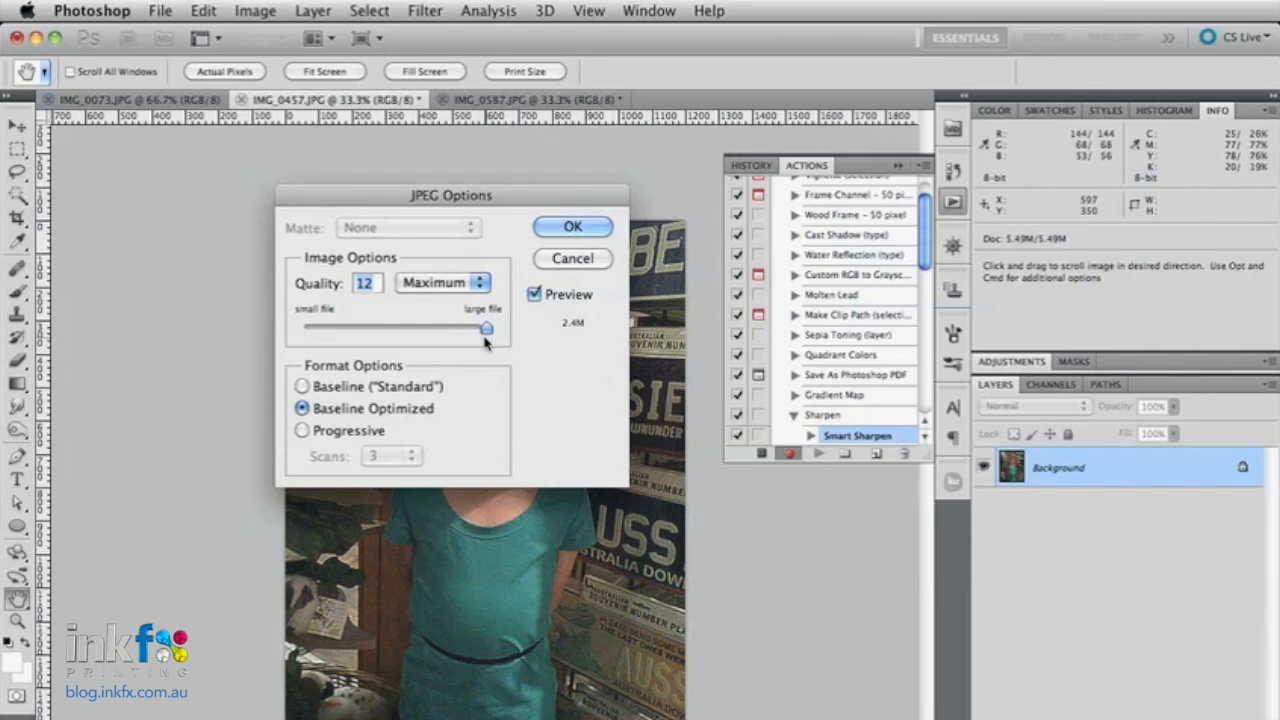
drag(487, 330, 464, 329)
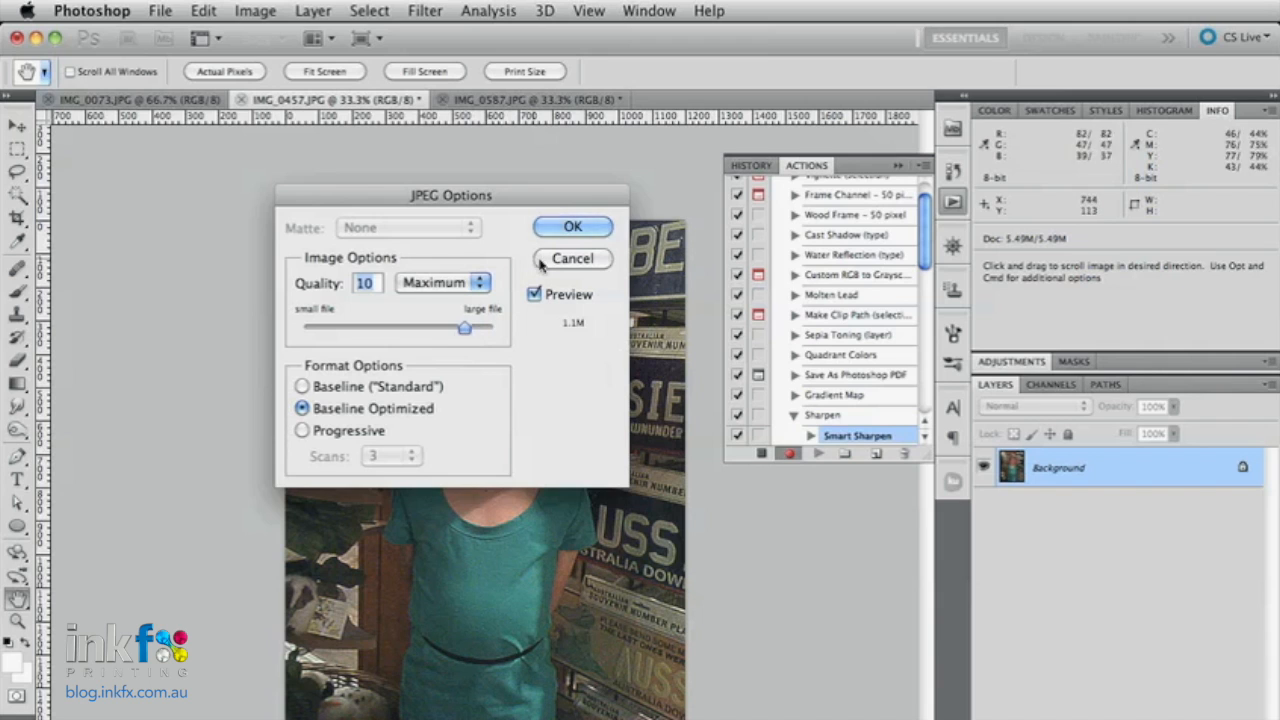
click(569, 228)
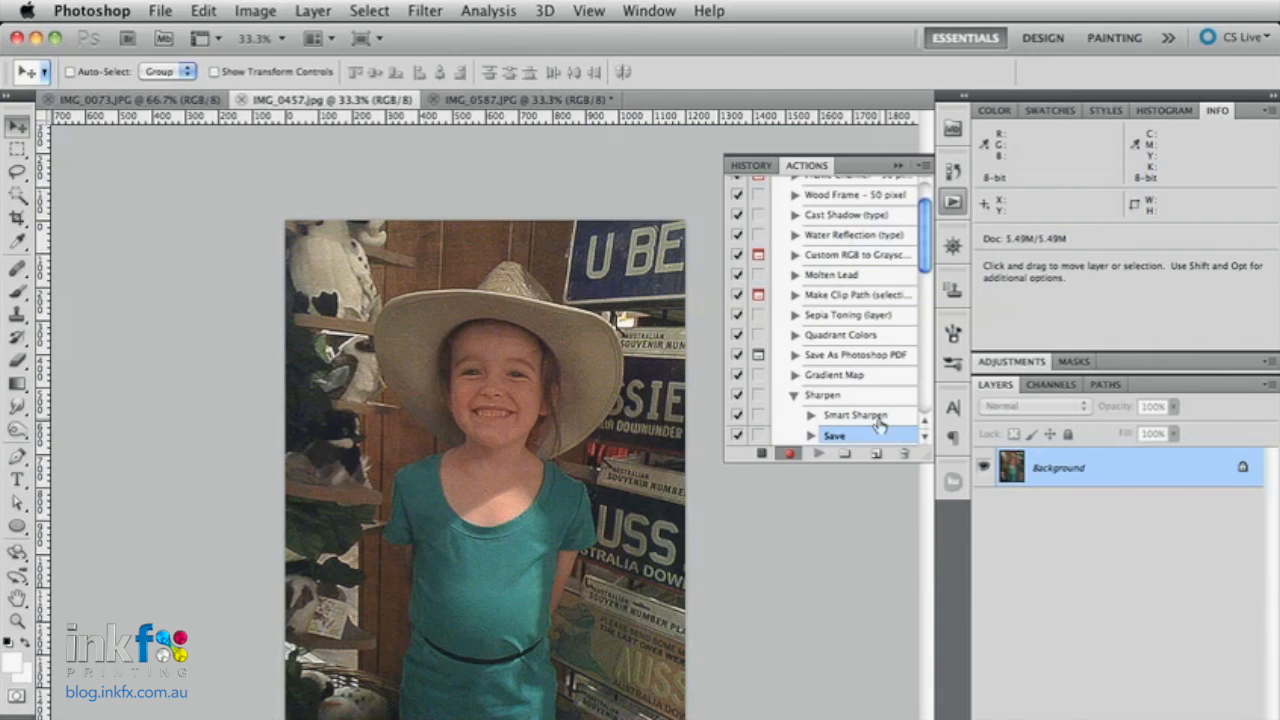
click(762, 455)
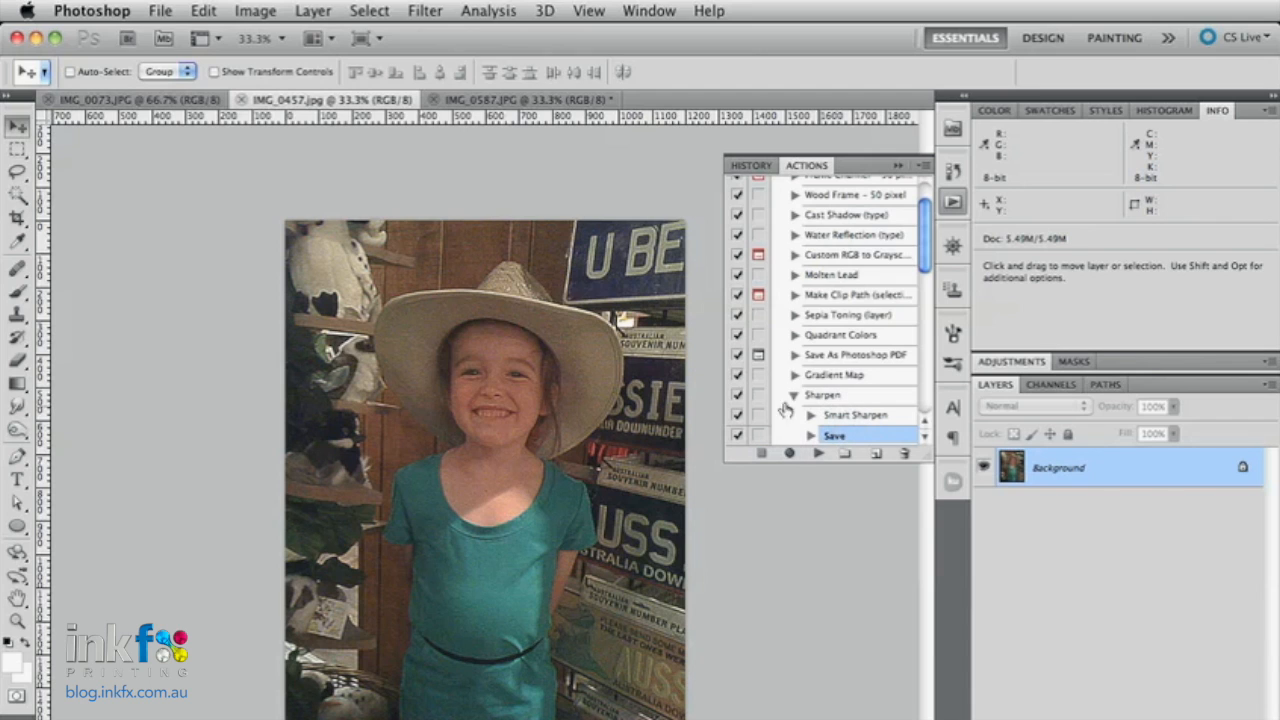
Step: Play the recorded Sharpen action on the IMG_0587 photo of the two girls
click(521, 101)
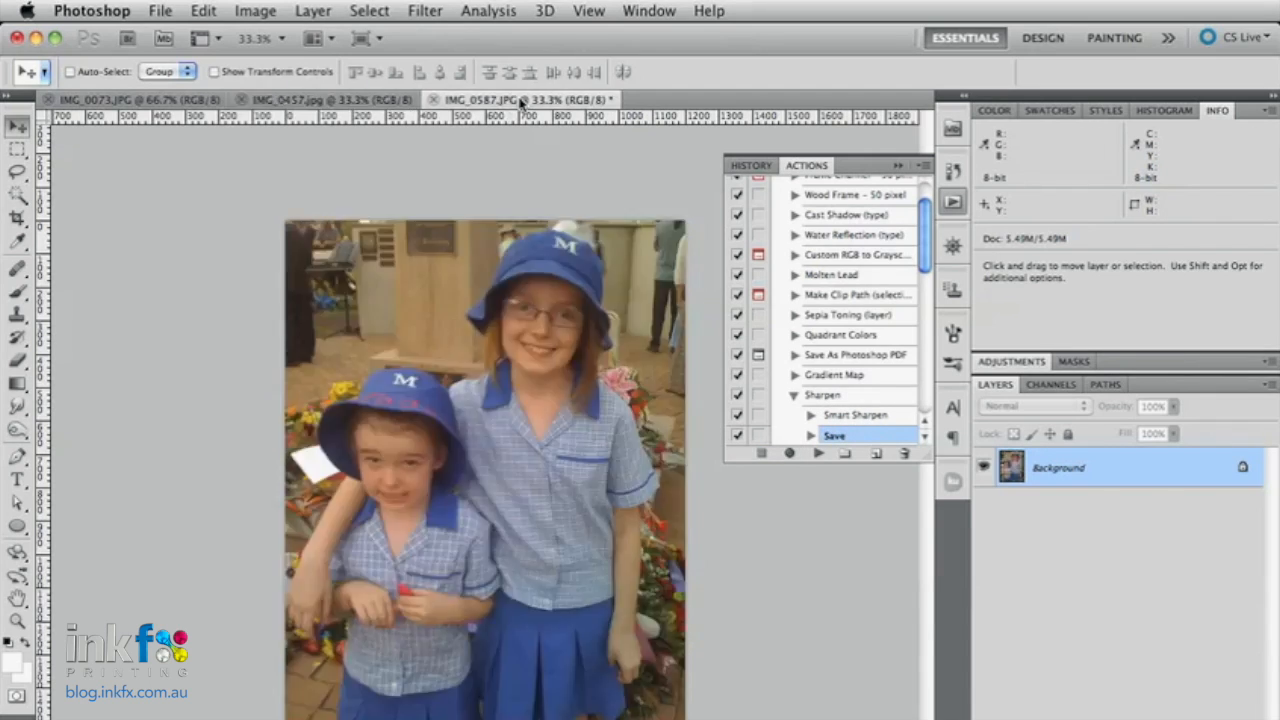
click(833, 398)
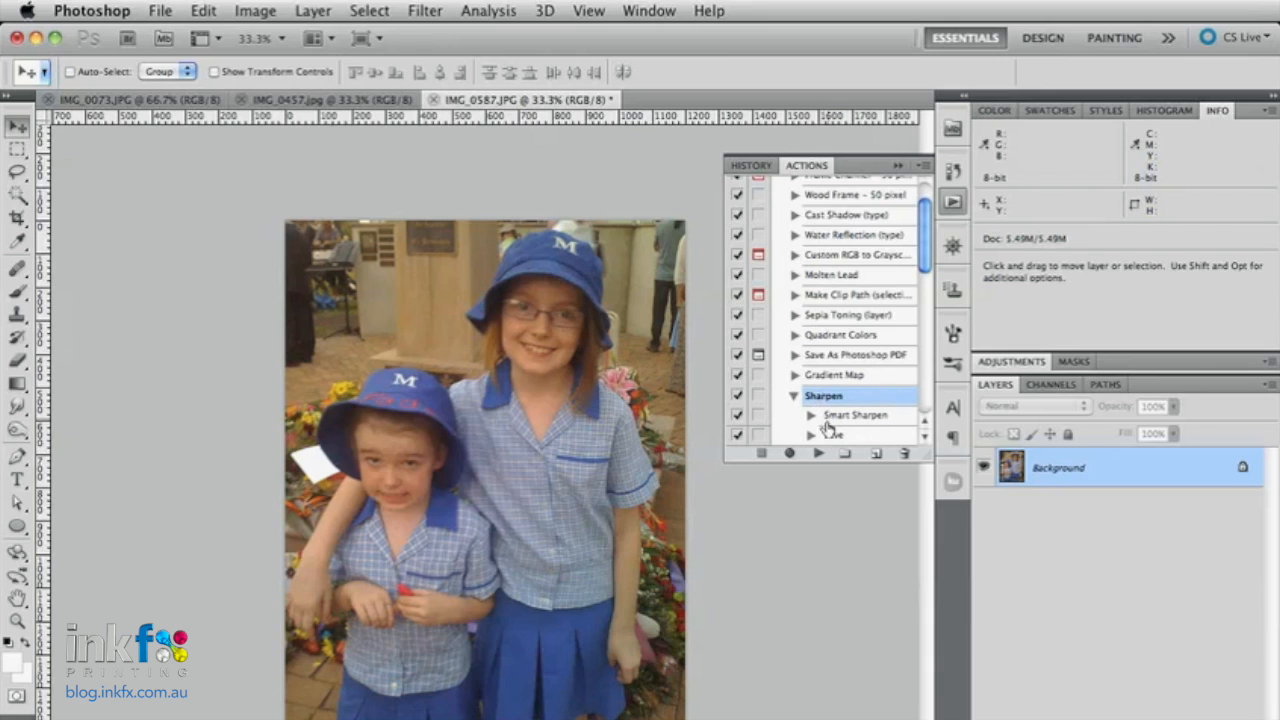
click(820, 454)
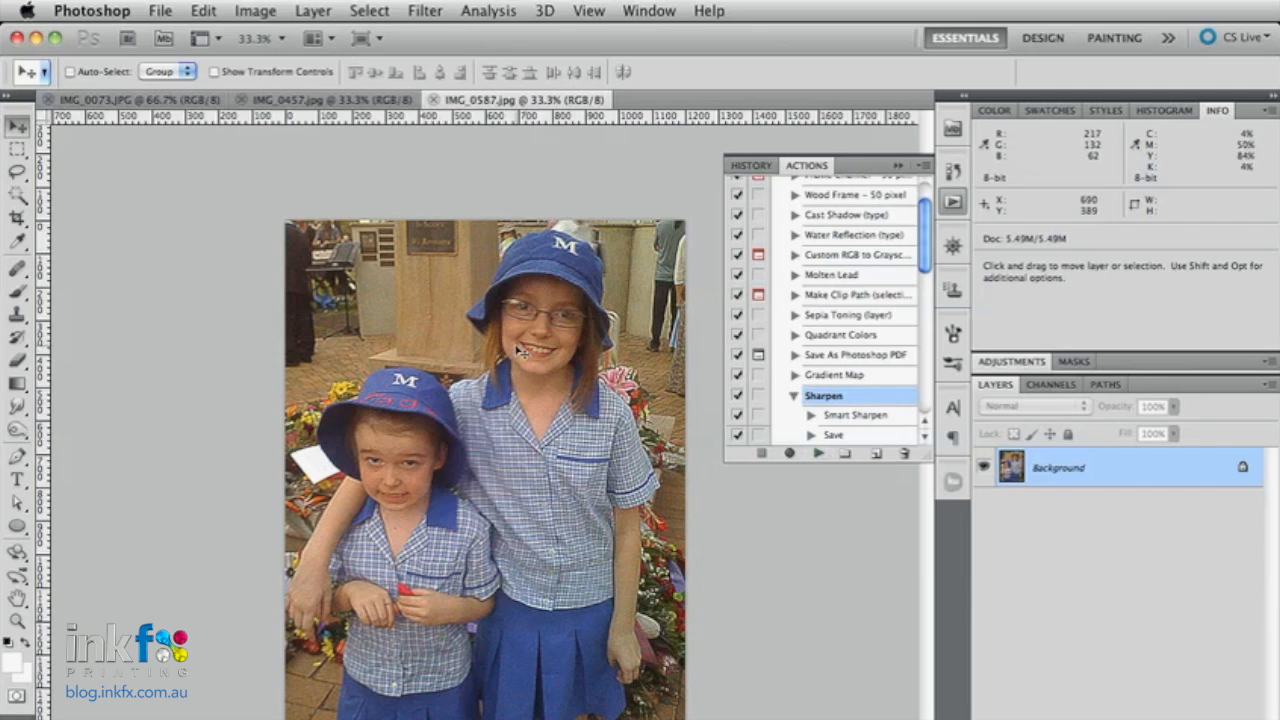
Step: Compare IMG_0587 before and after Smart Sharpen through its history states, and return to the list of actions
click(955, 174)
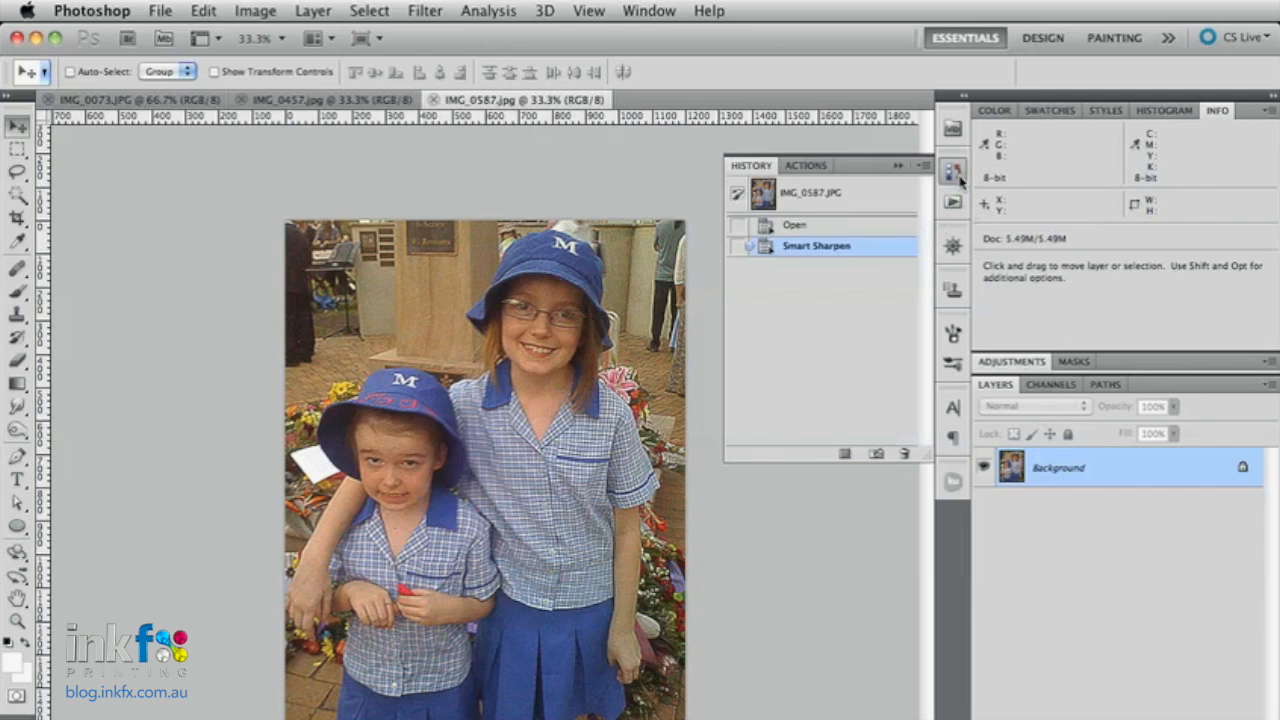
click(786, 227)
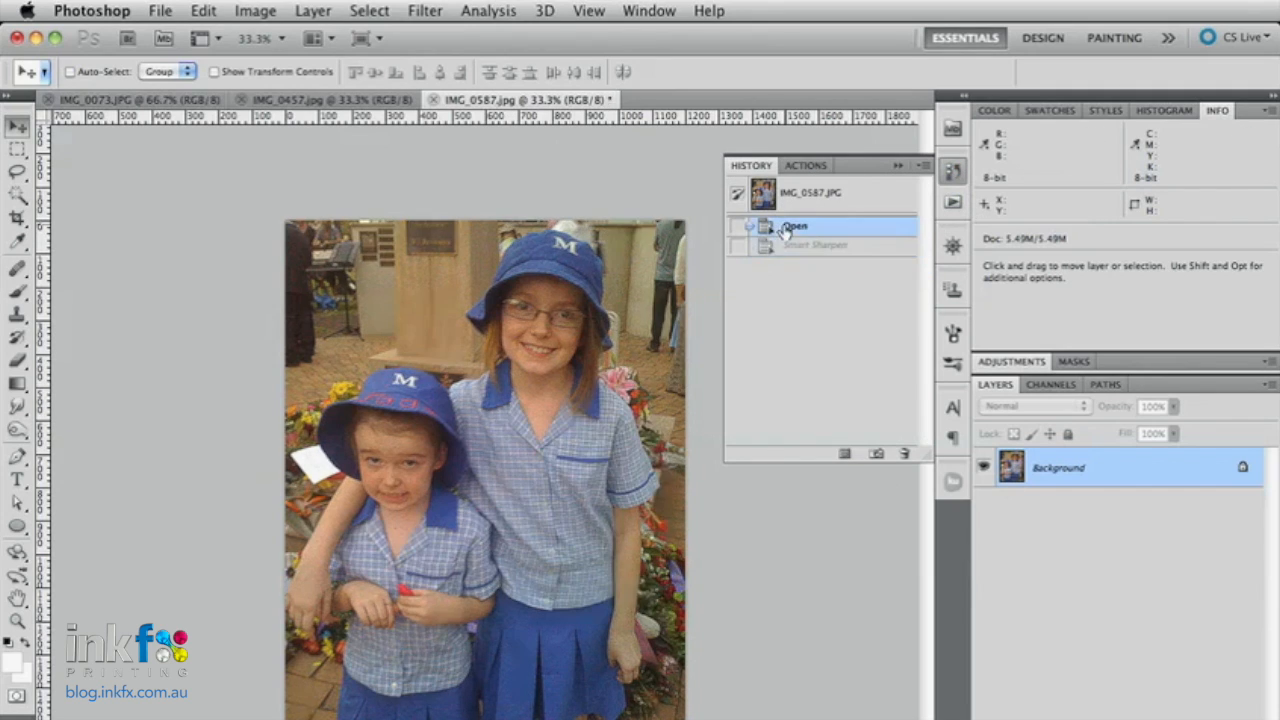
click(796, 248)
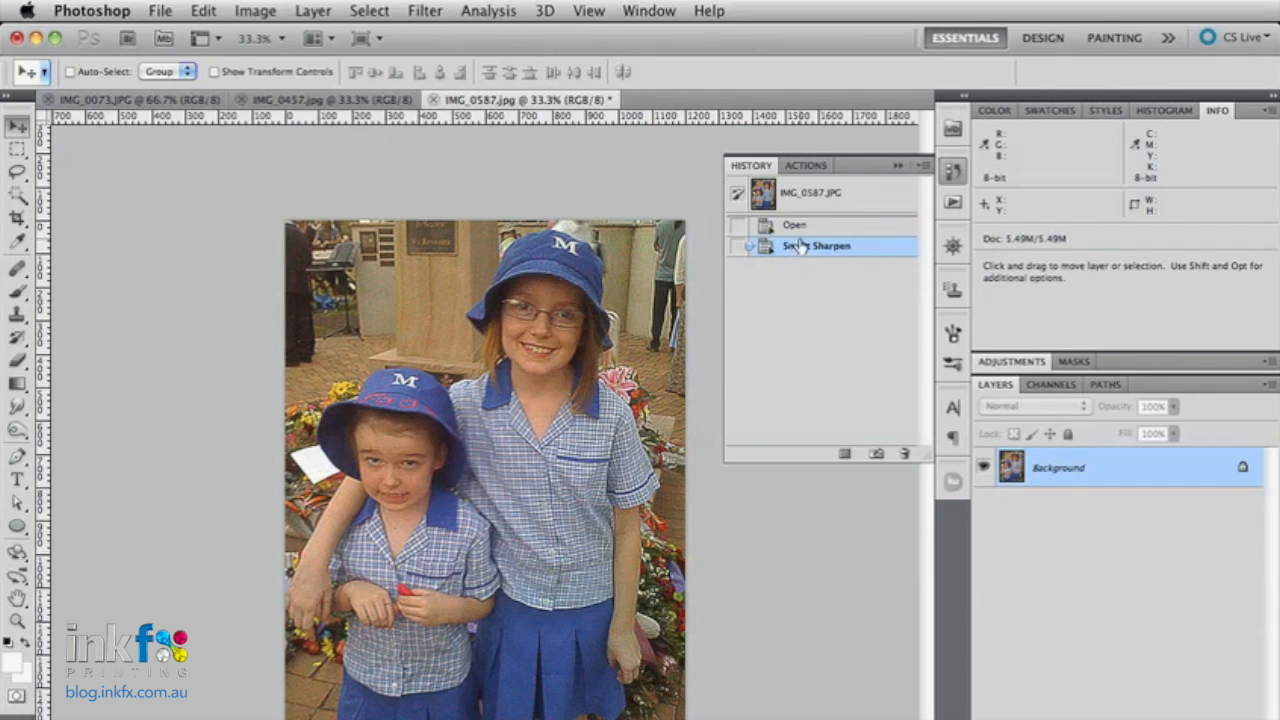
click(953, 203)
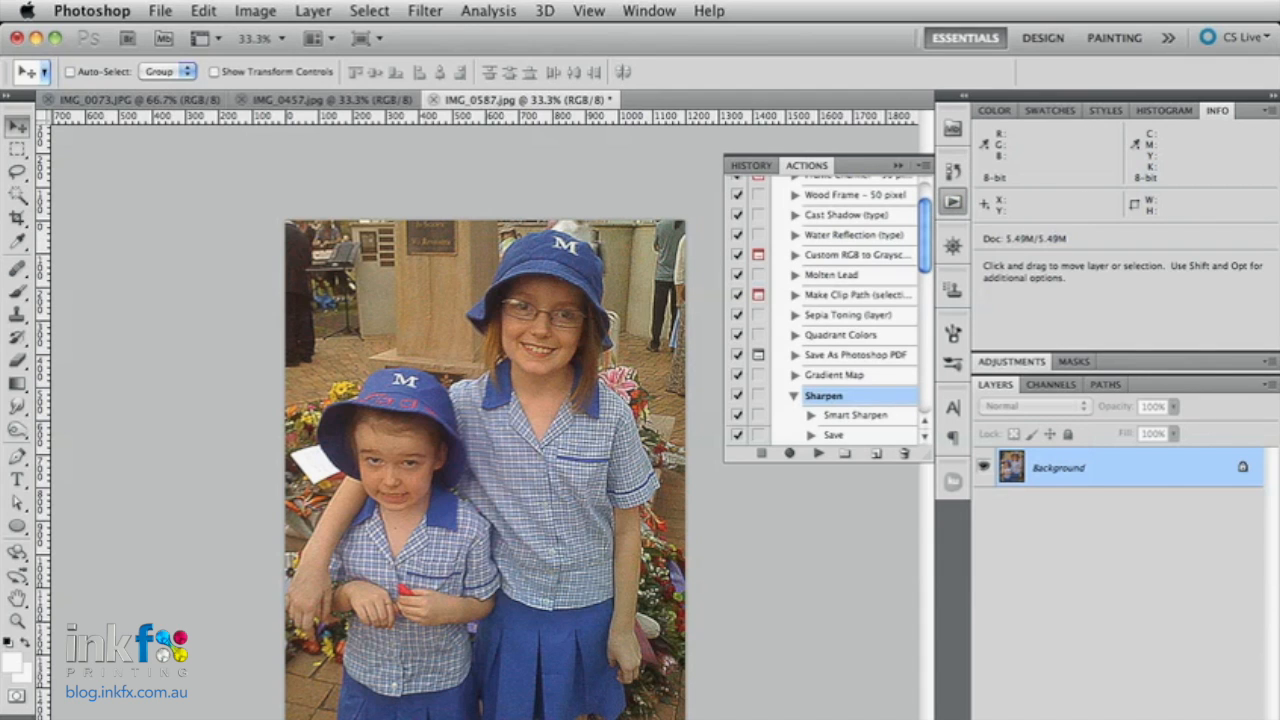
Step: Switch to Finder and open the Sharpened Images folder on the Desktop
key(super+Tab)
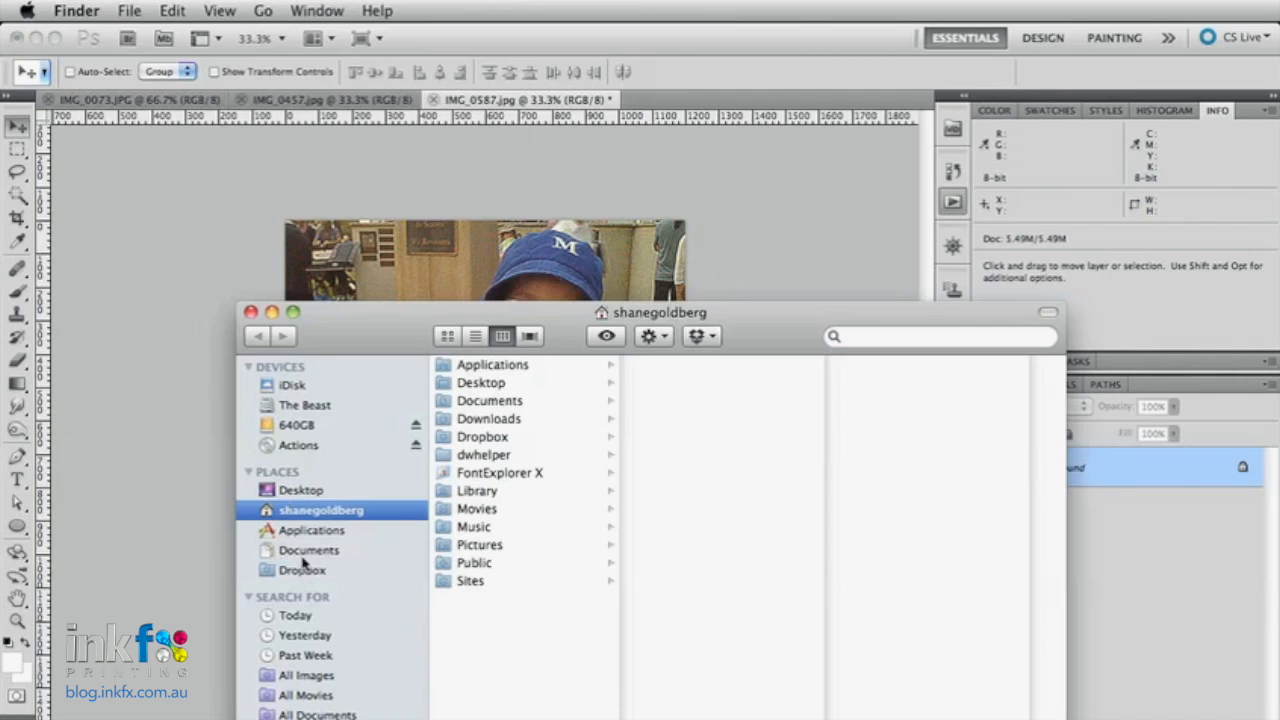
click(298, 494)
scroll(526, 537, down, 3)
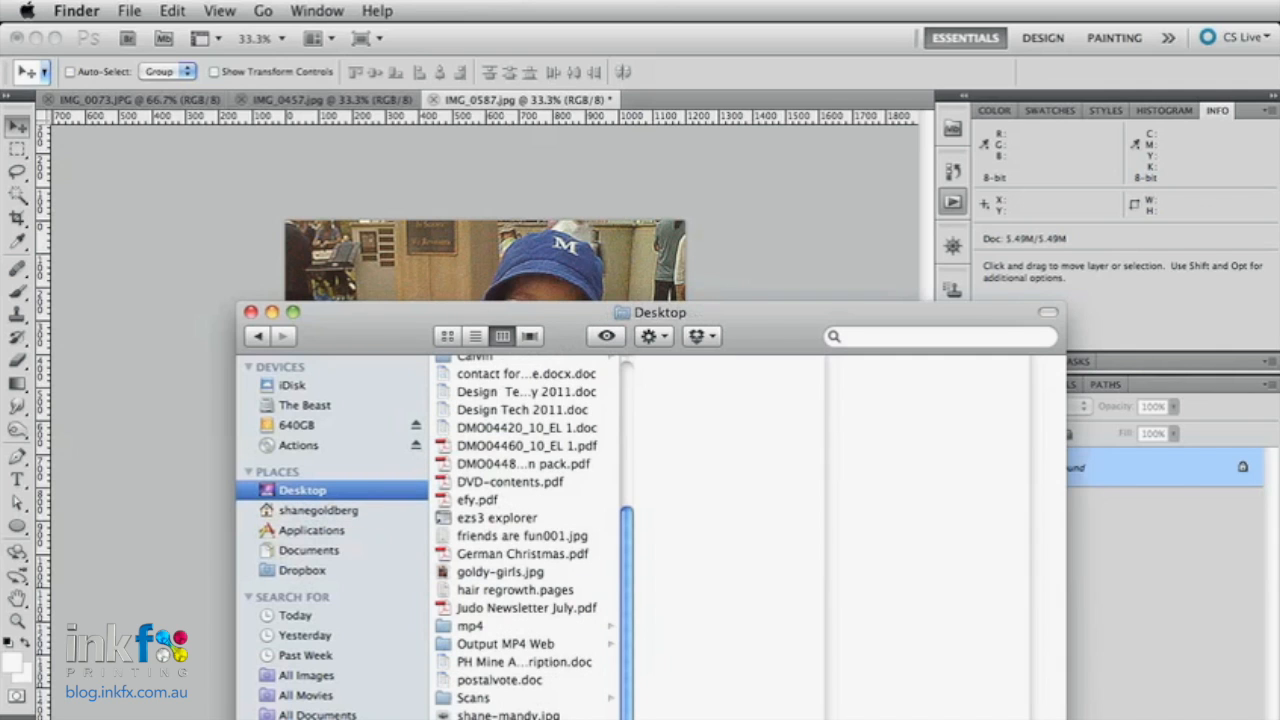
click(510, 718)
drag(672, 318, 521, 324)
drag(475, 718, 434, 718)
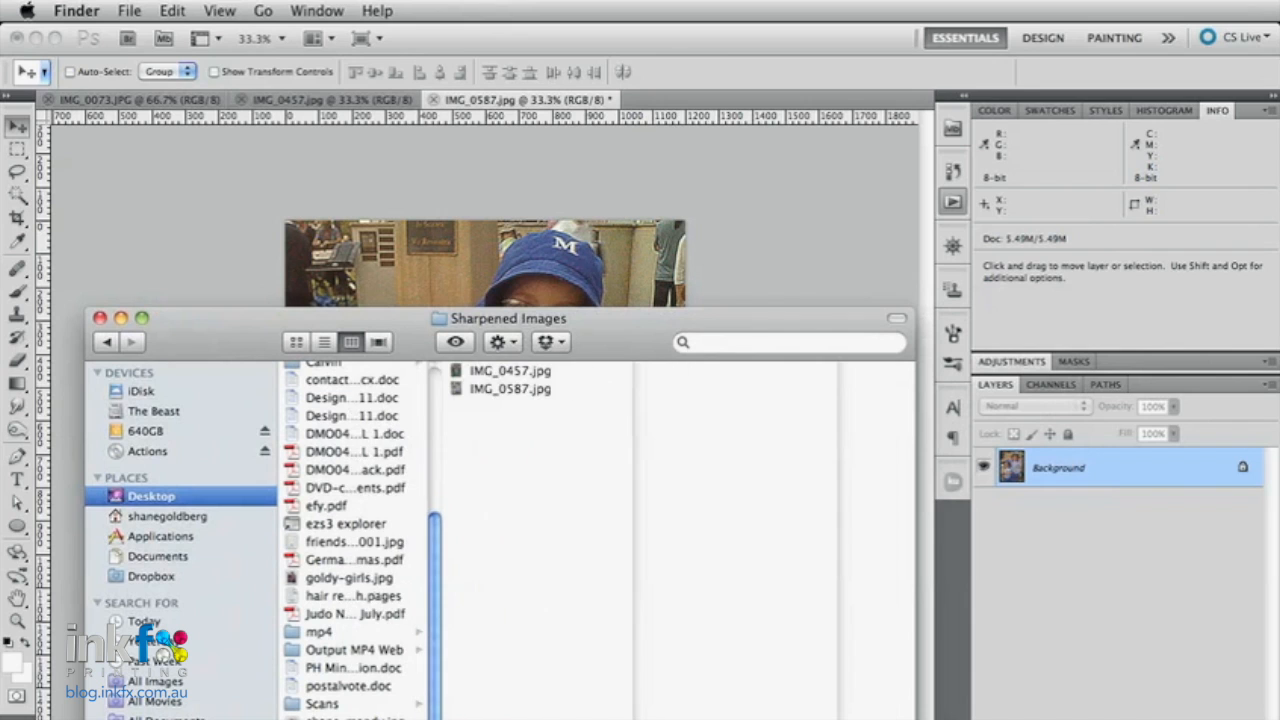
Step: Preview the saved IMG_0457.jpg and IMG_0587.jpg in the Sharpened Images folder, and close the Finder window
click(520, 372)
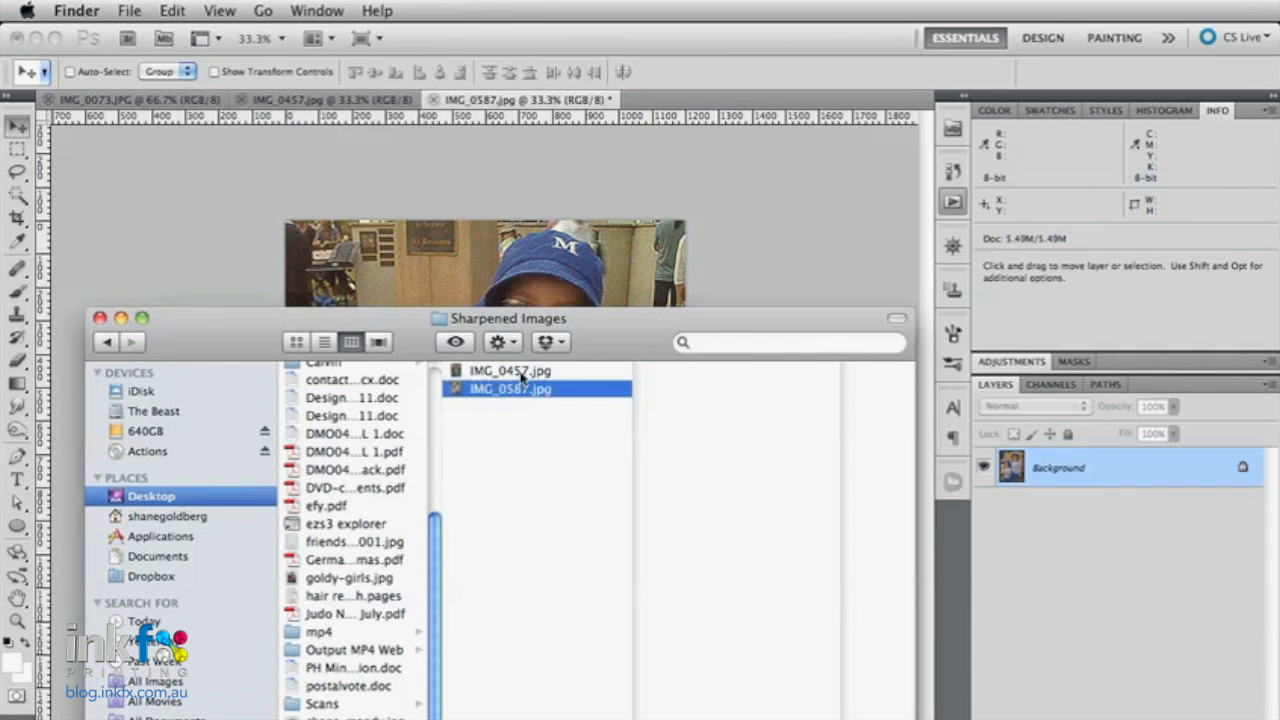
key(space)
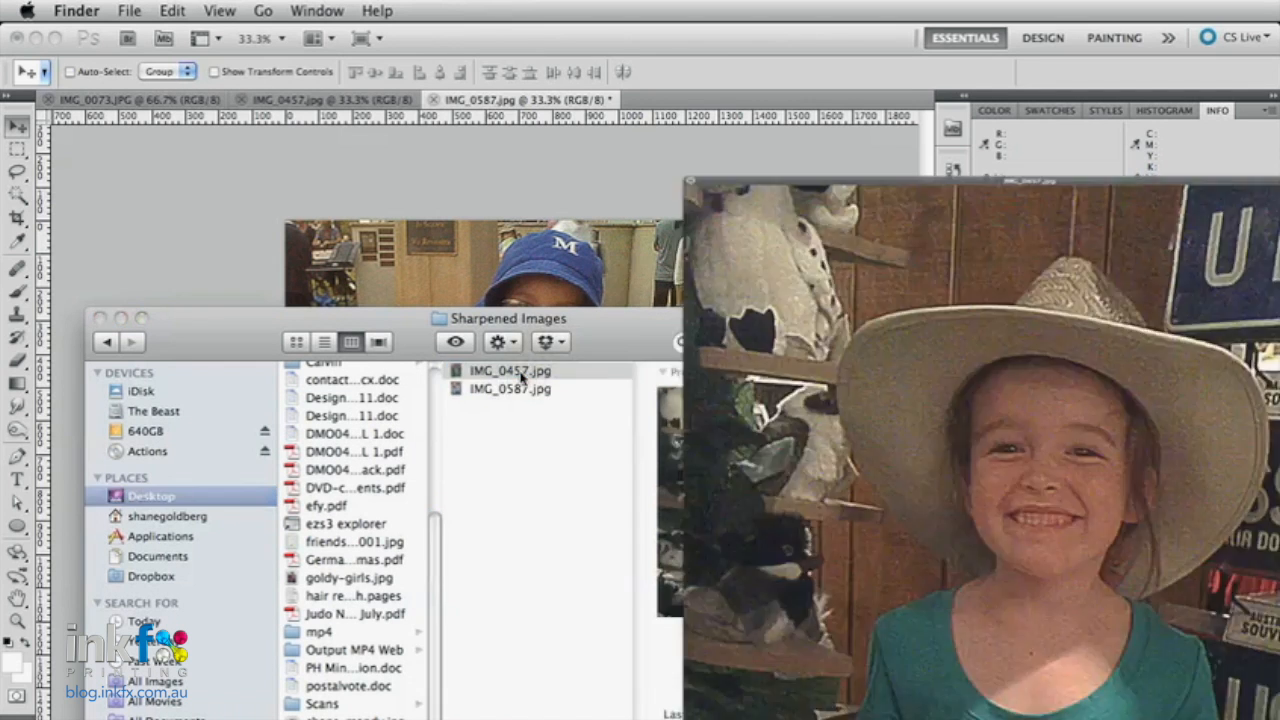
key(space)
click(508, 388)
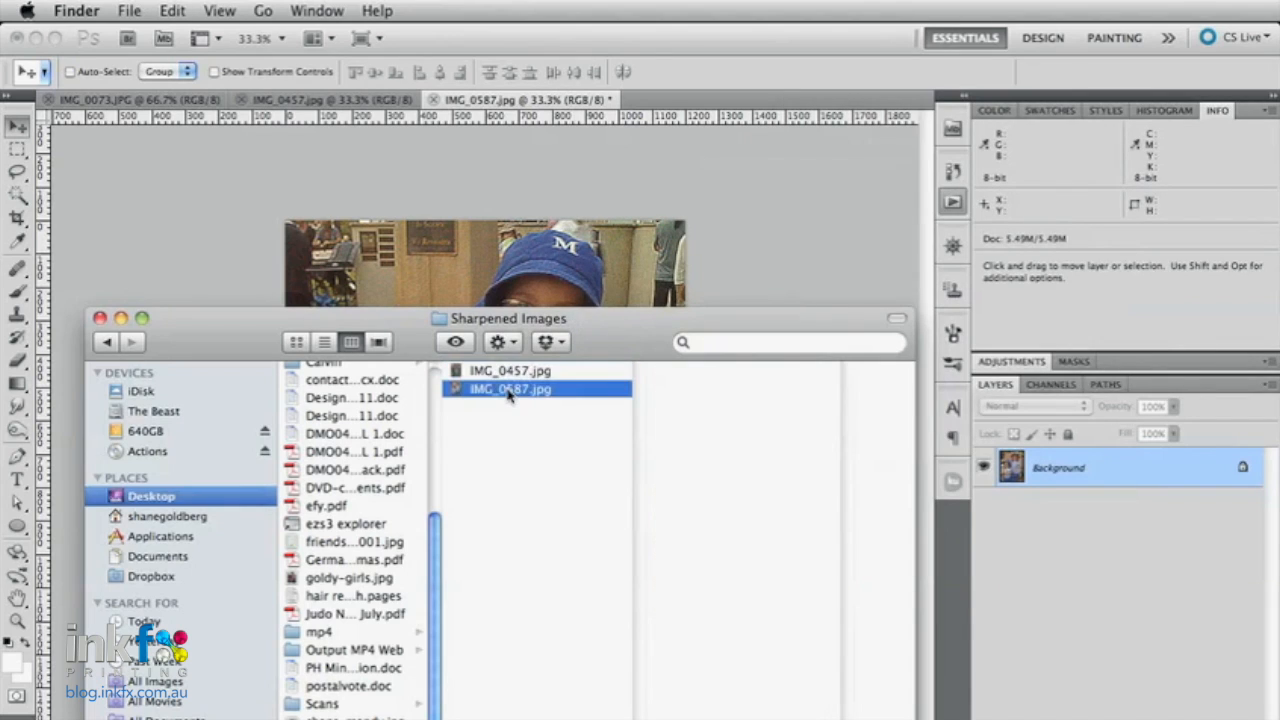
key(space)
key(space)
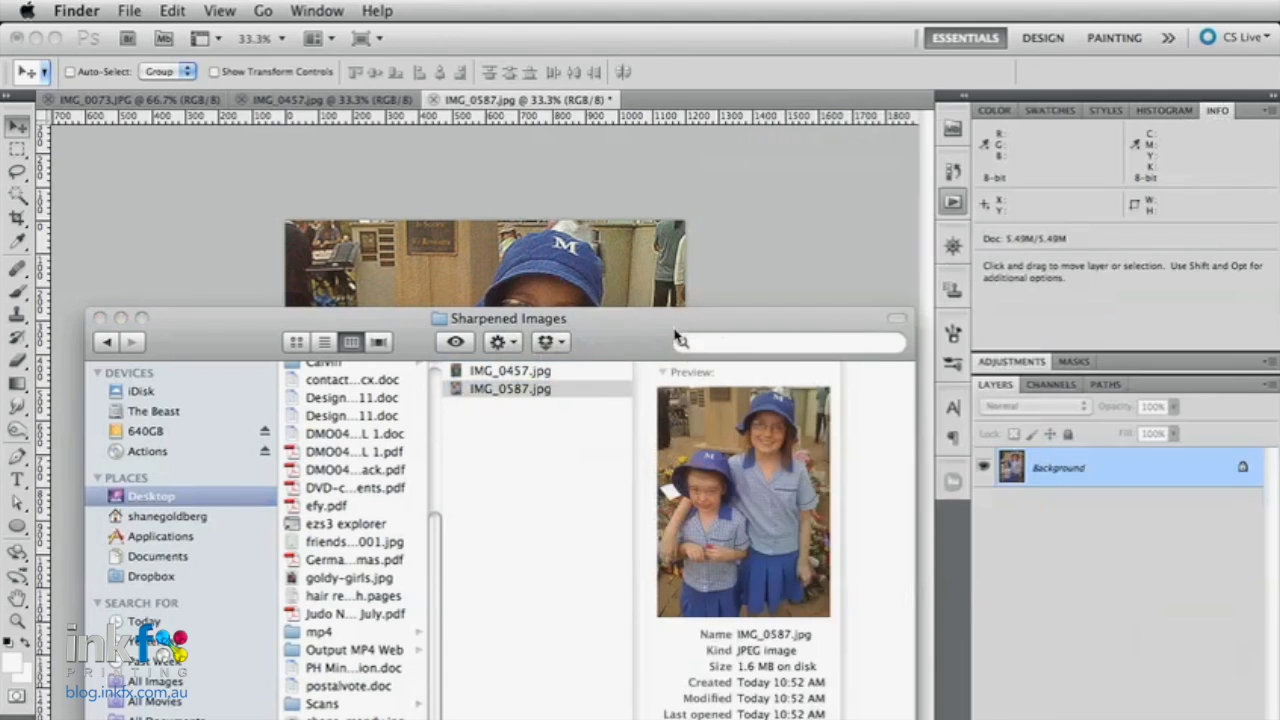
click(99, 319)
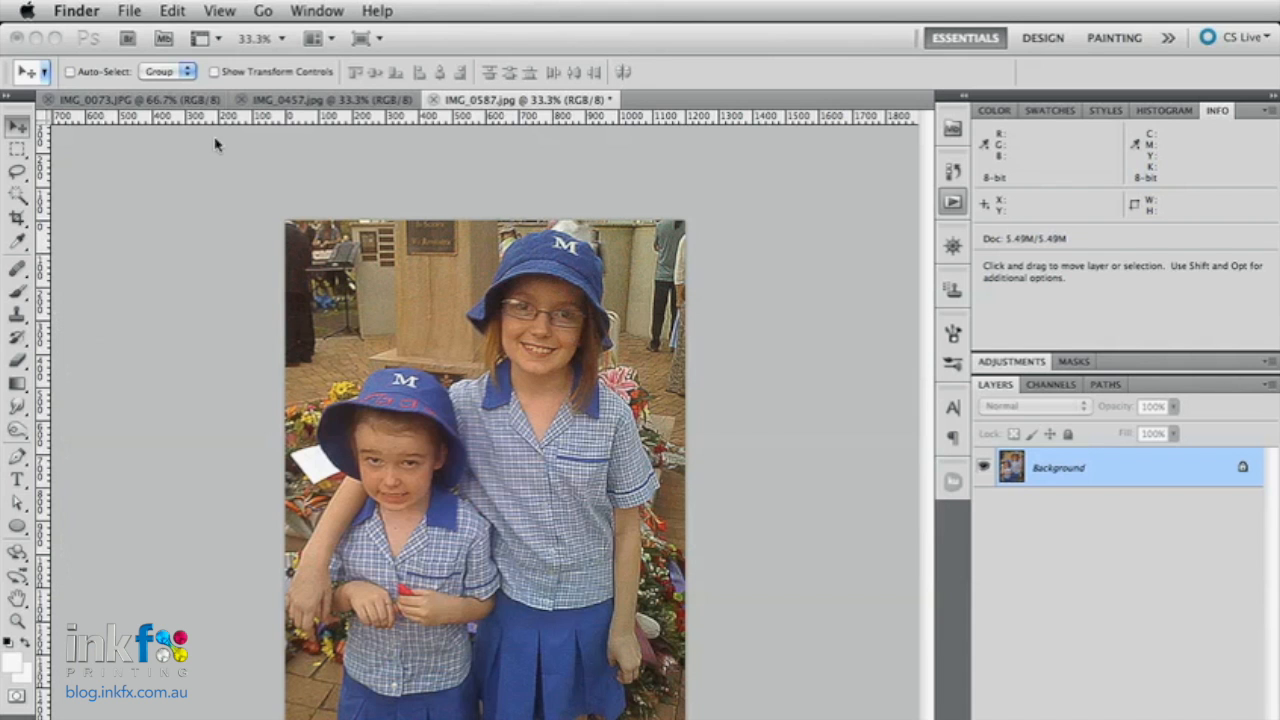
Step: Return to Photoshop and play the Sharpen action on the IMG_0073 tree photo
click(163, 104)
click(163, 100)
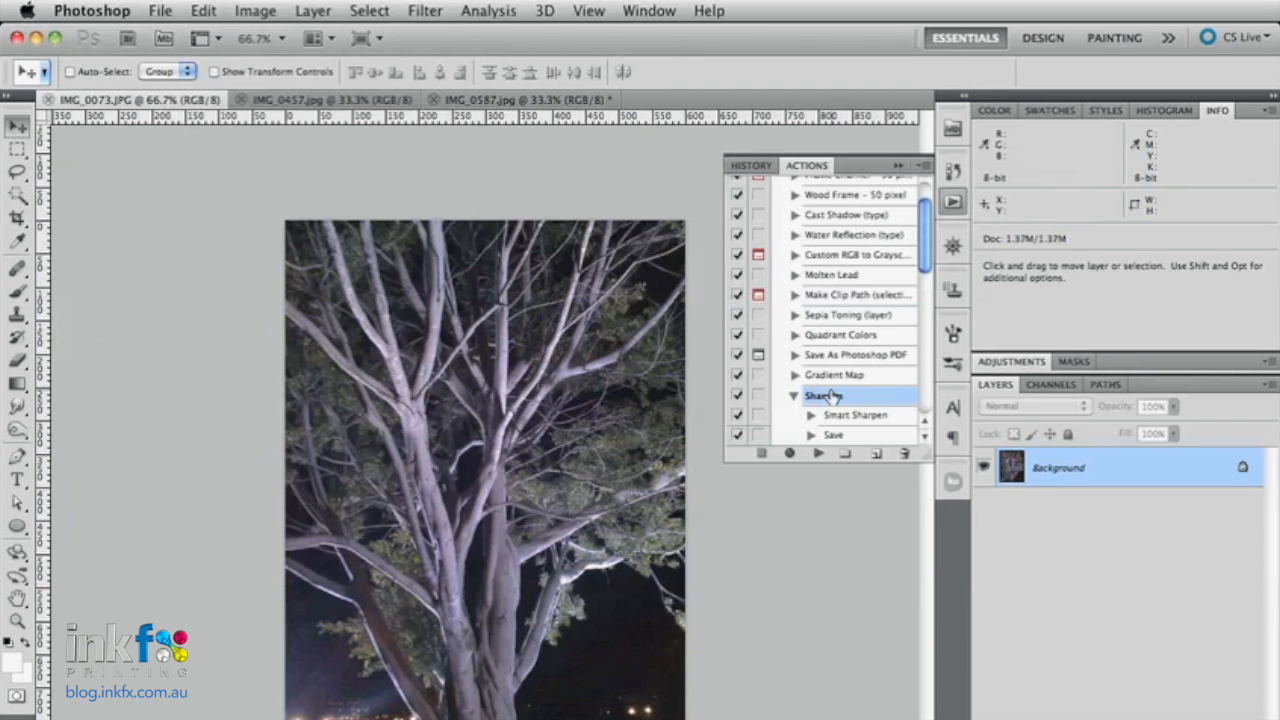
click(817, 454)
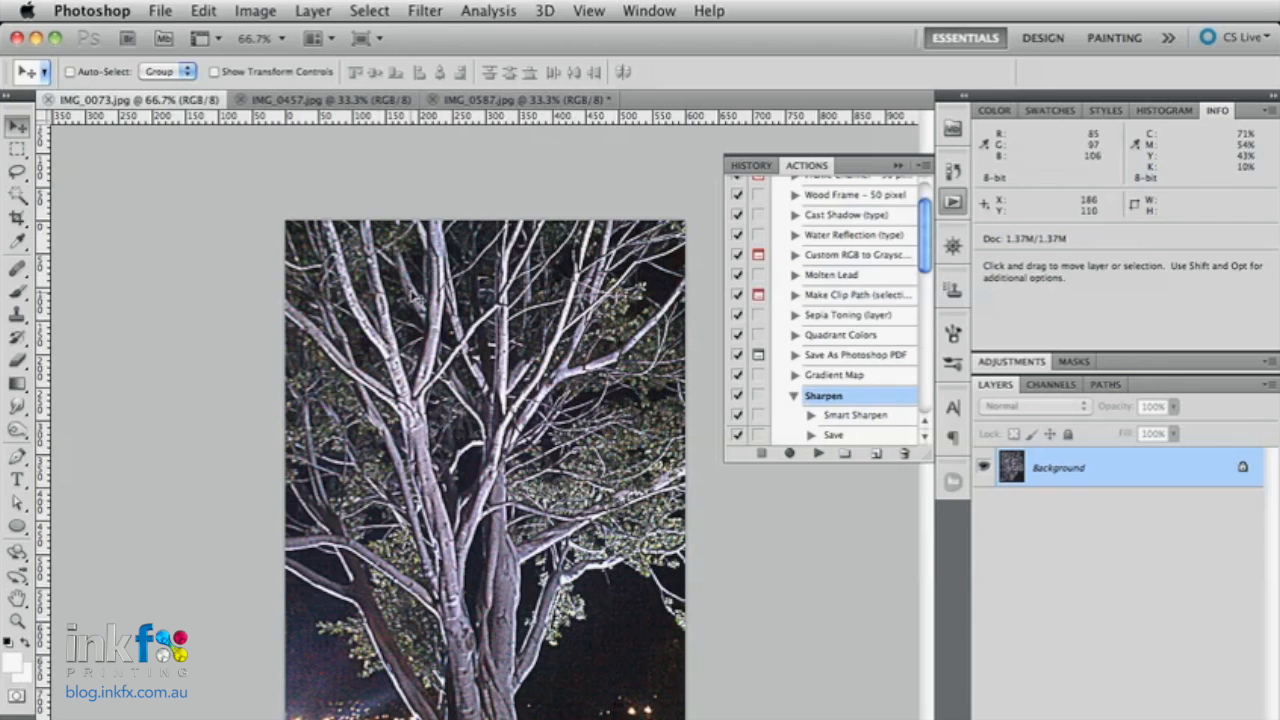
Step: Close all three open photos without saving the pending changes to IMG_0587.jpg
click(47, 100)
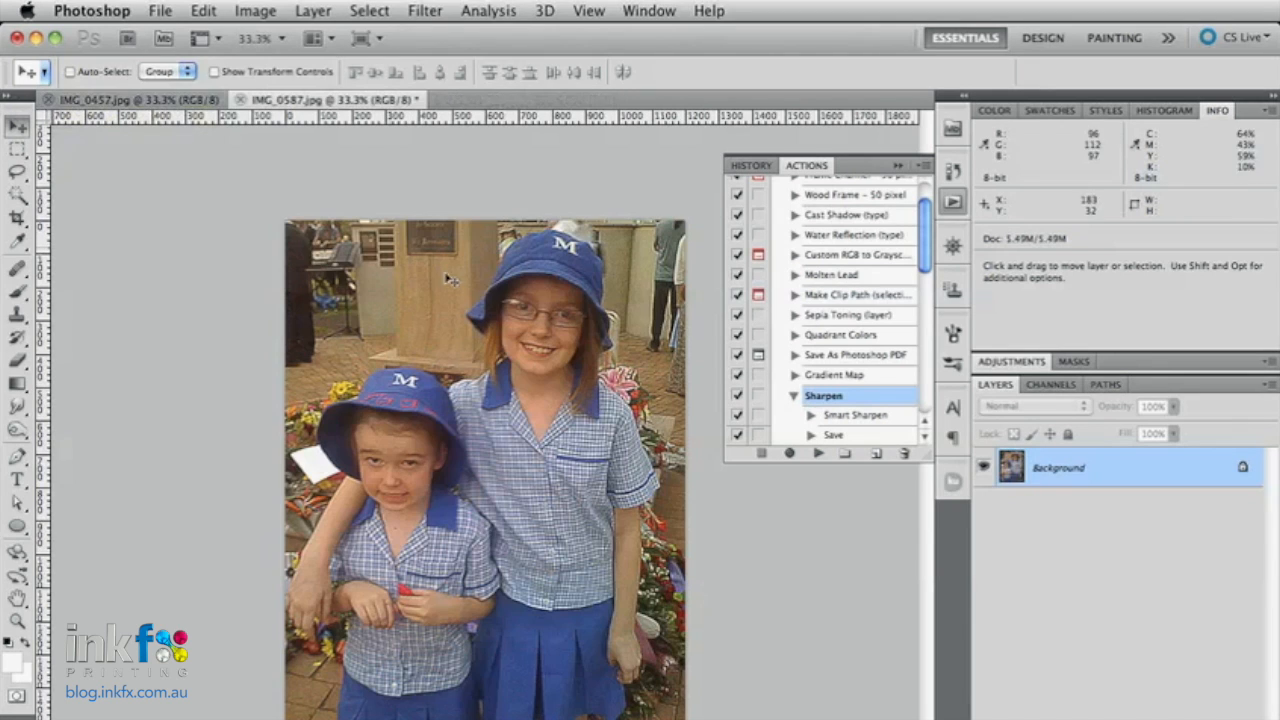
click(240, 100)
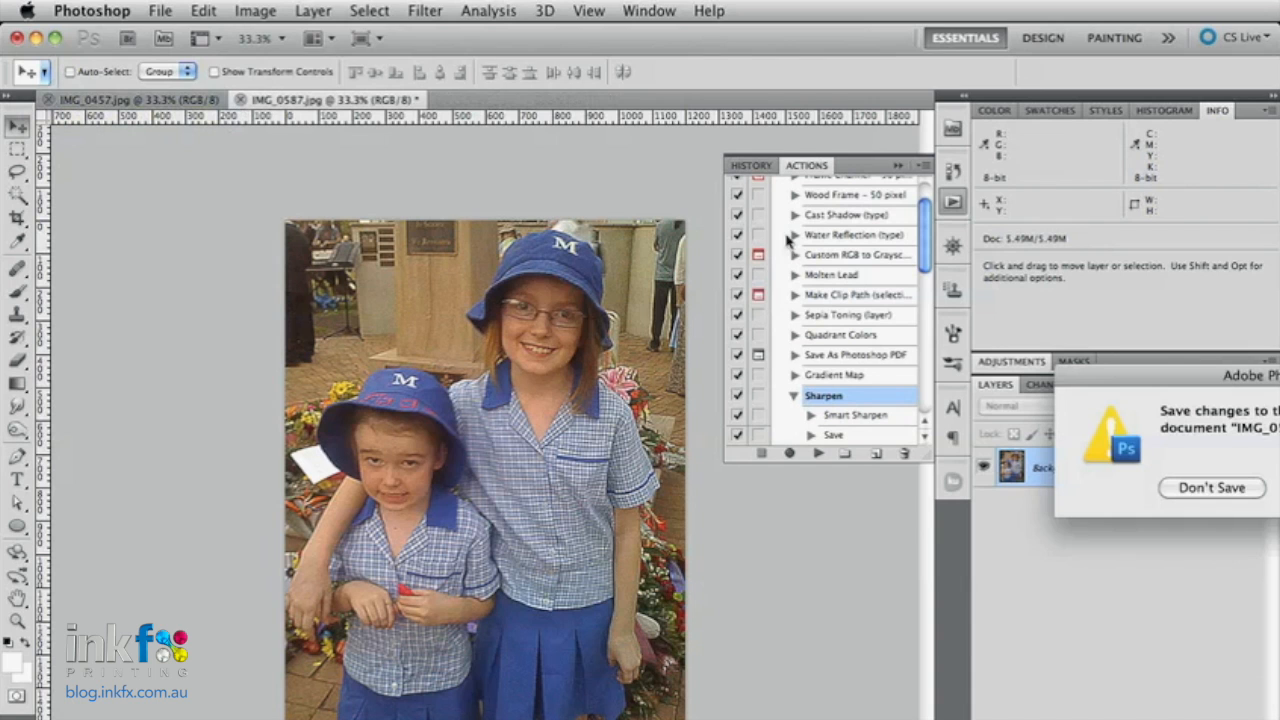
click(1248, 487)
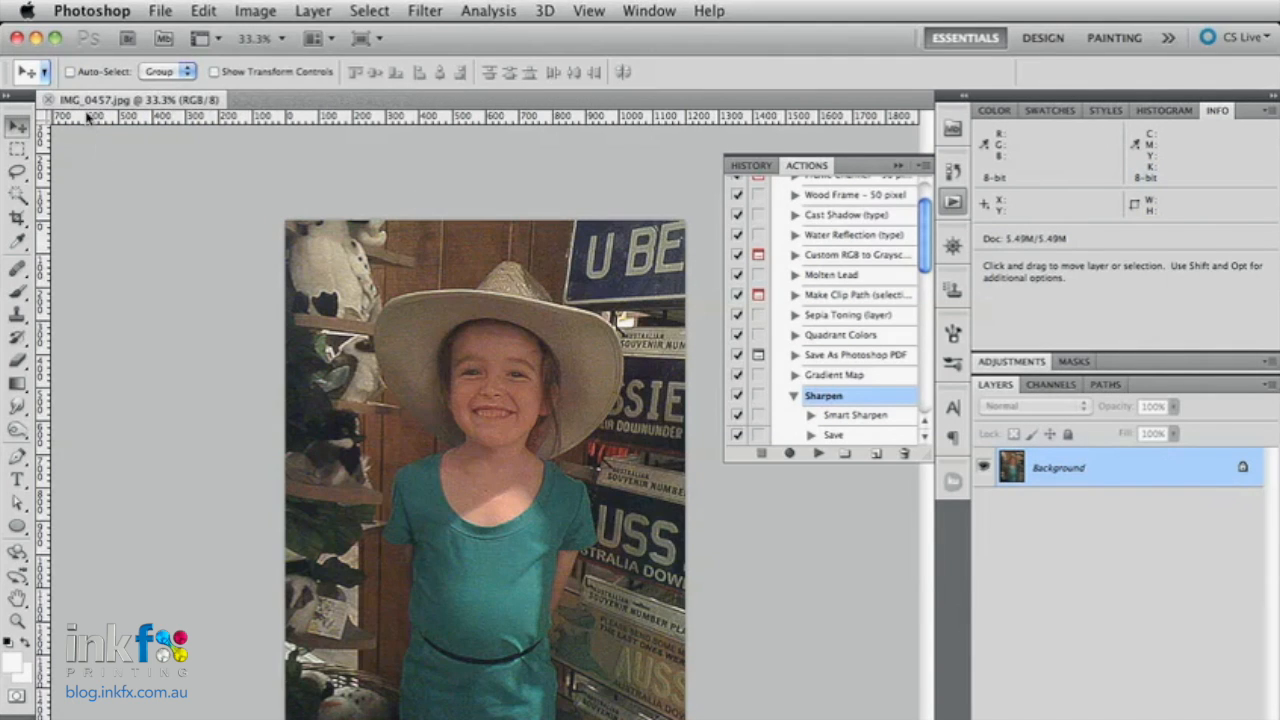
click(47, 100)
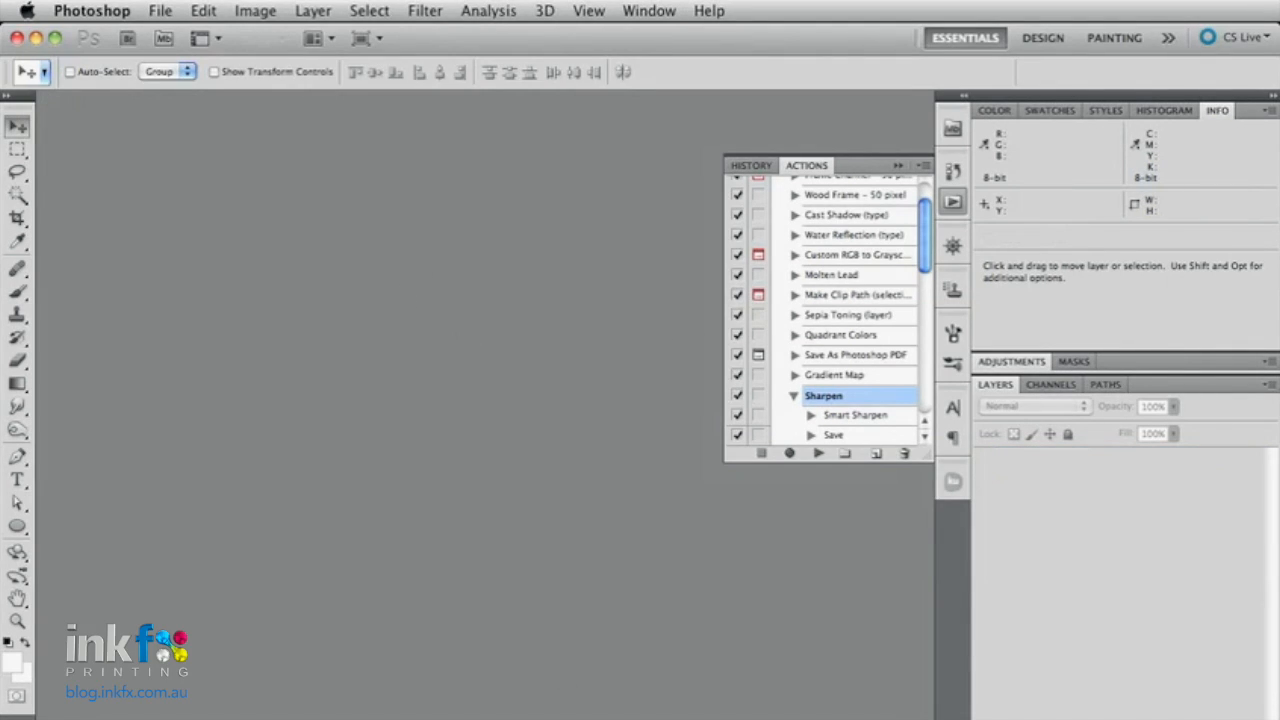
Step: Switch to Finder and reopen the Desktop's Sharpened Images folder to check the action's output
click(840, 718)
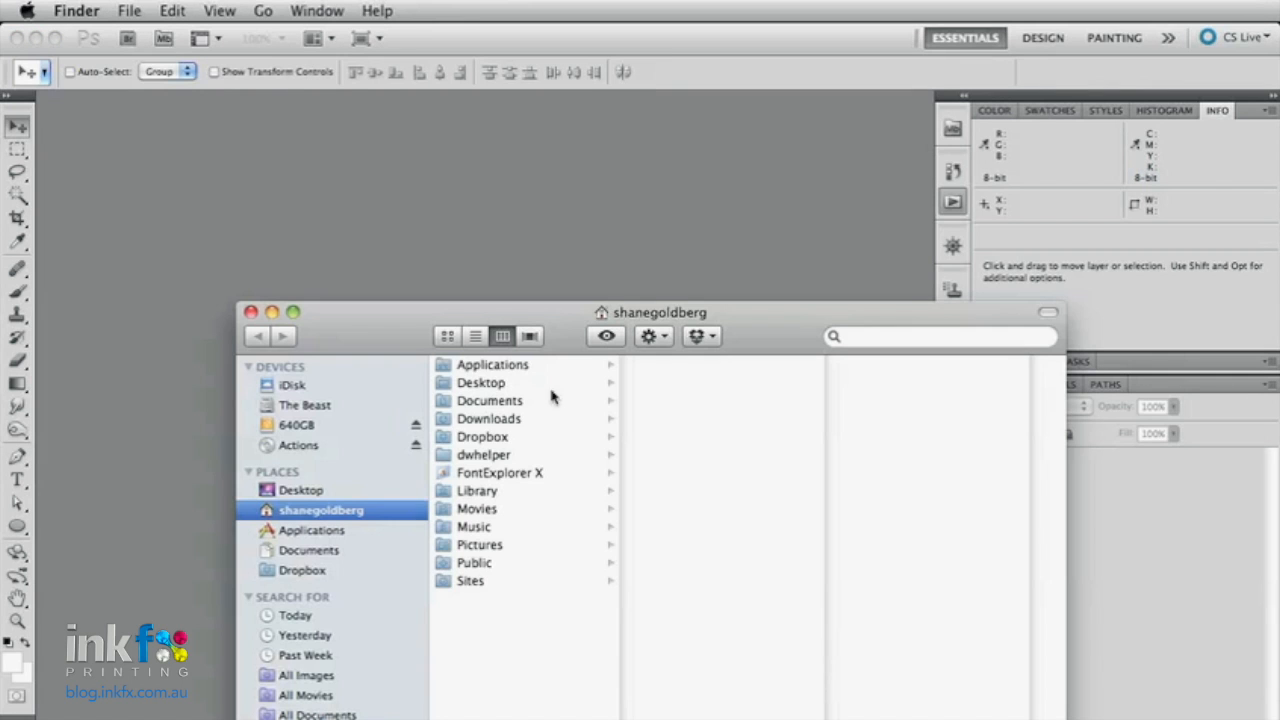
click(294, 492)
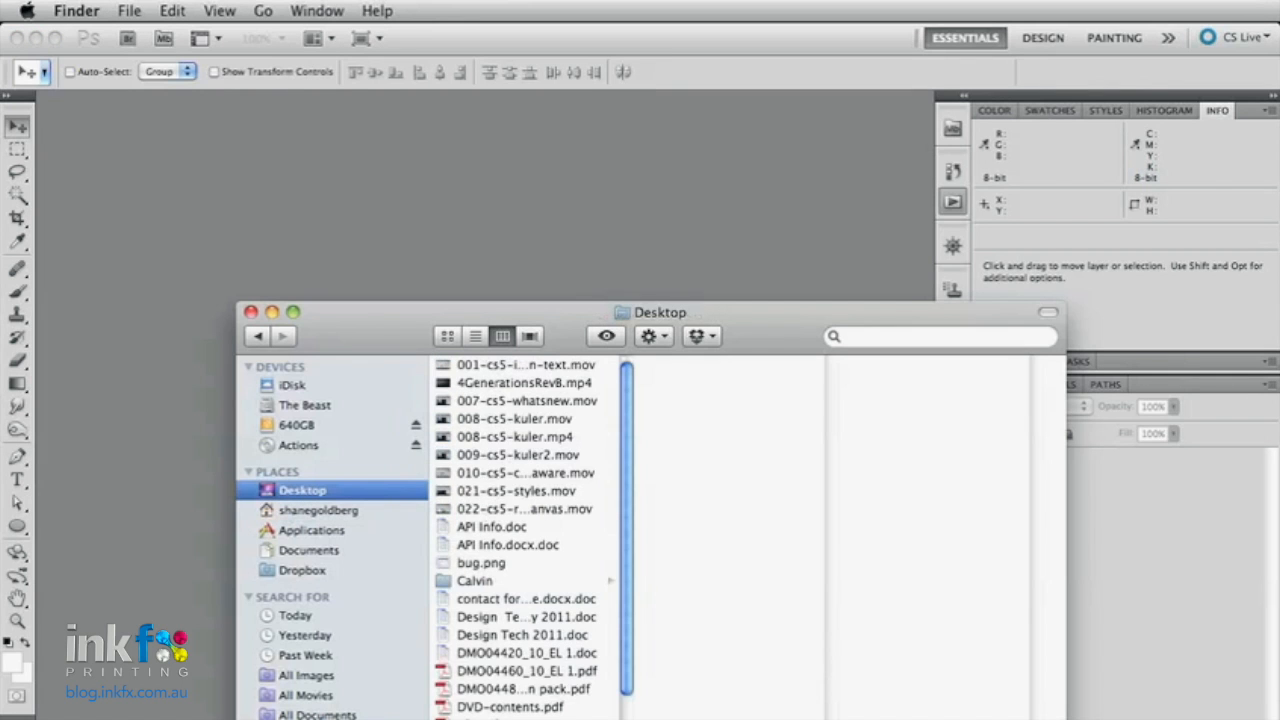
scroll(512, 428, down, 5)
click(508, 719)
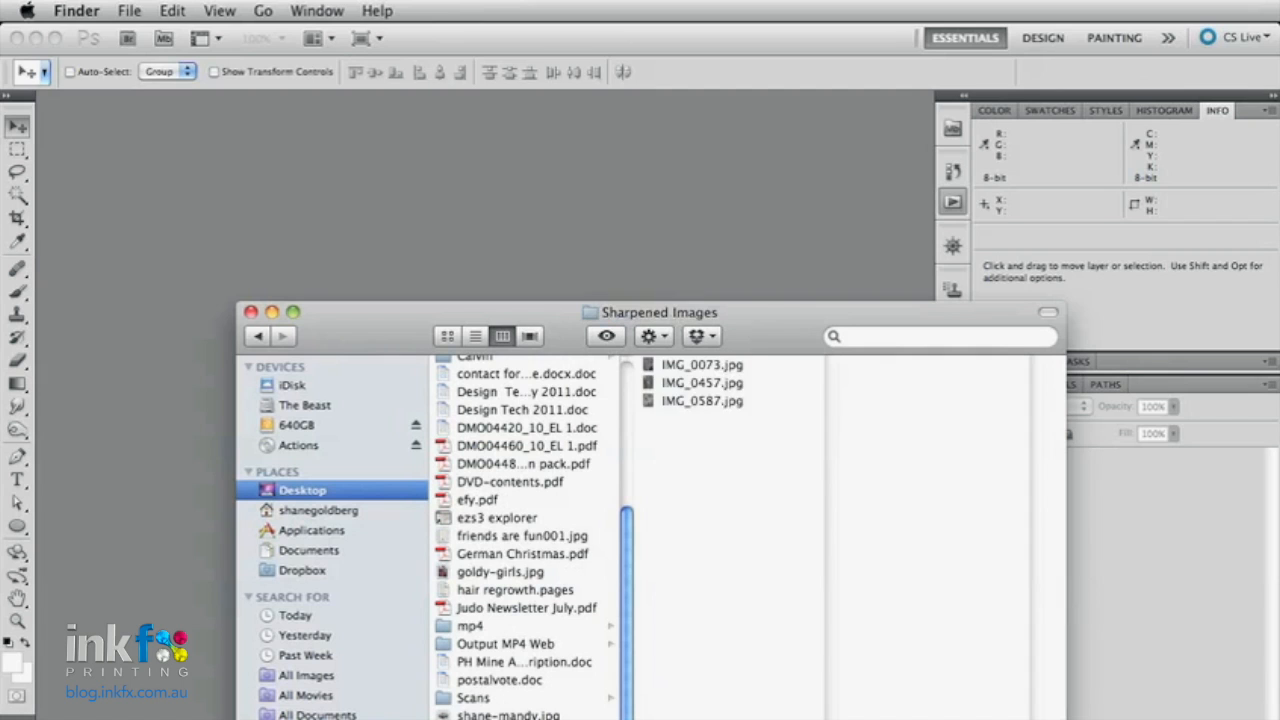
Step: Preview IMG_0073.jpg, IMG_0457.jpg and IMG_0587.jpg in the Sharpened Images folder one after another, and close the Finder window
click(690, 367)
key(space)
key(space)
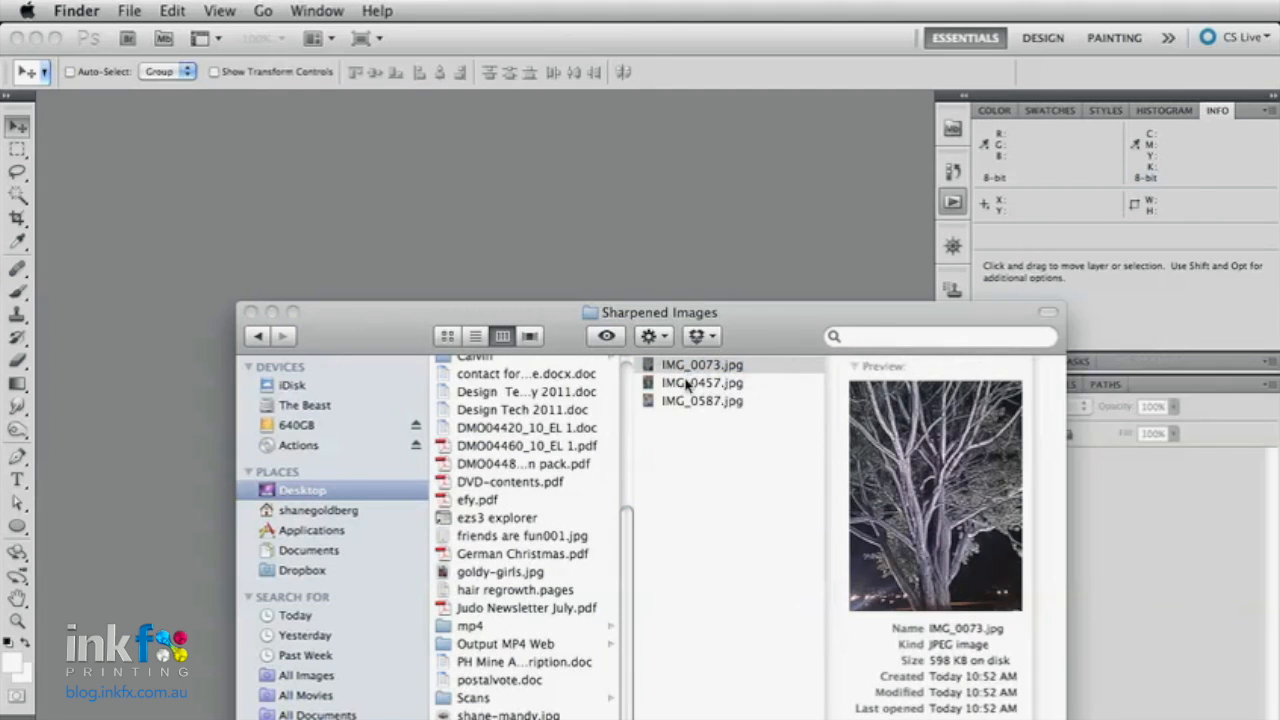
click(688, 383)
key(space)
key(space)
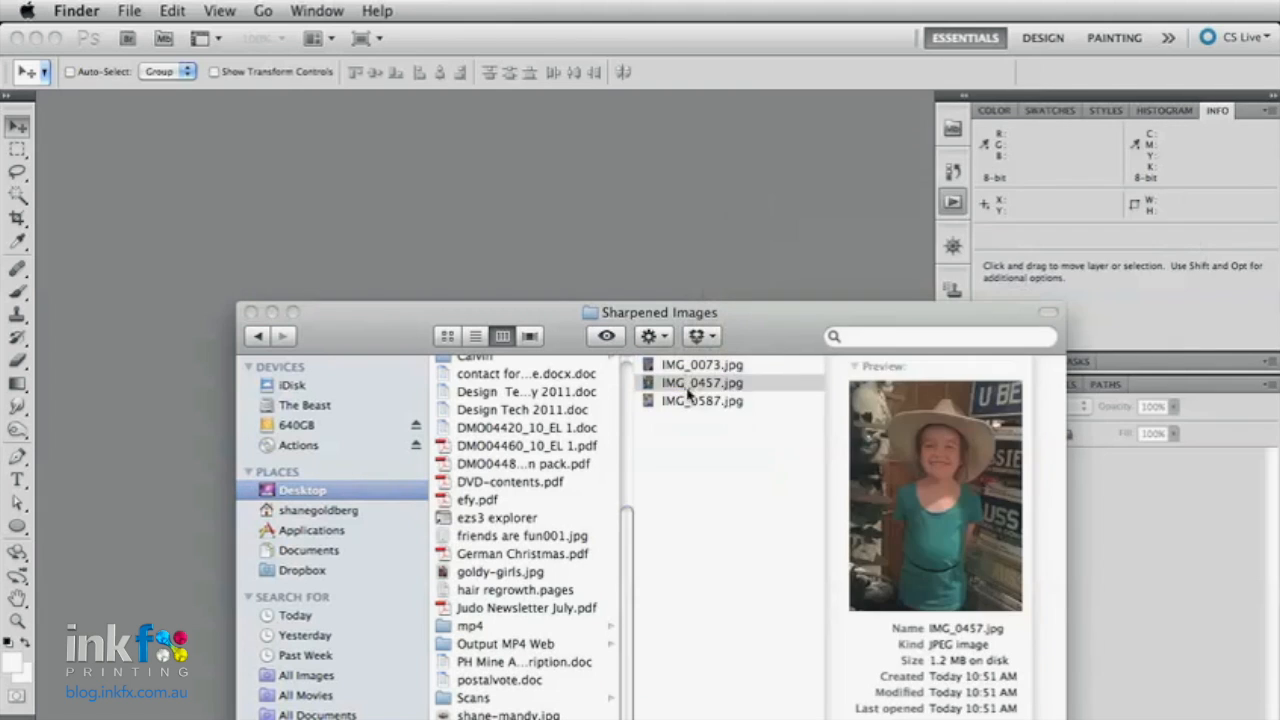
click(688, 400)
key(space)
key(space)
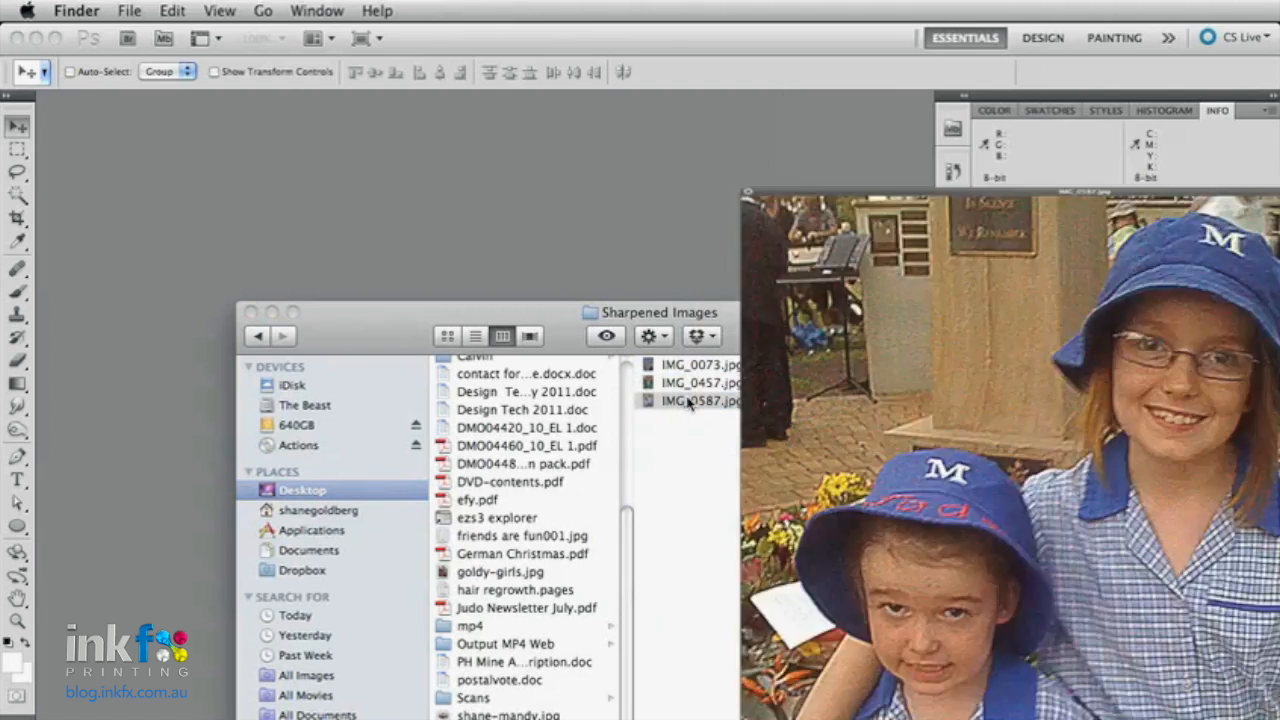
click(251, 312)
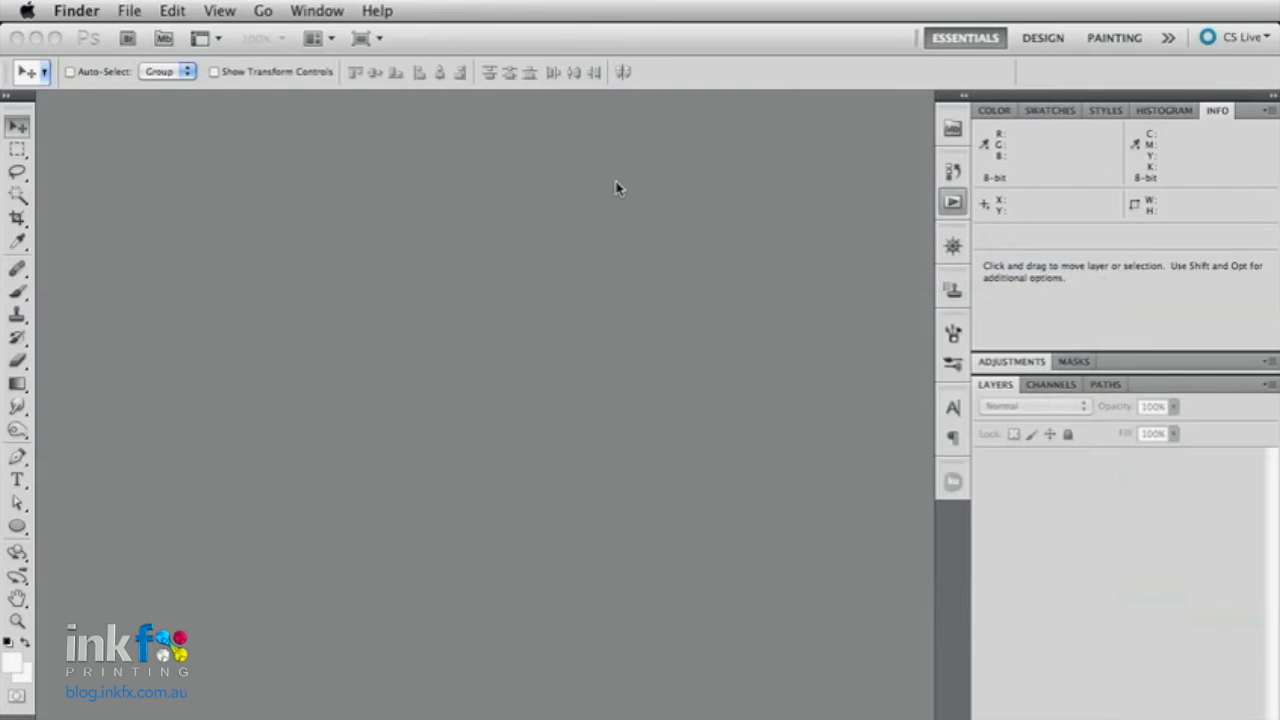
Step: Switch back to Photoshop and reopen the recently used photo IMG_0457.jpg
click(125, 11)
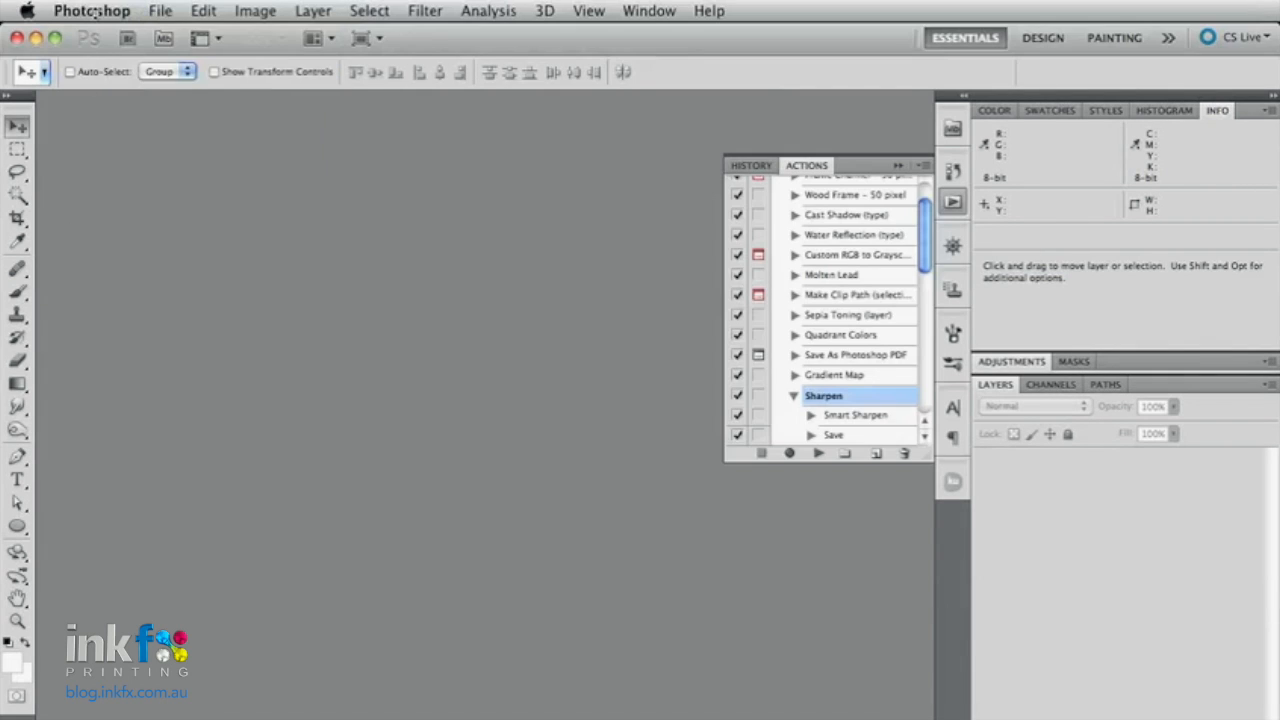
click(155, 11)
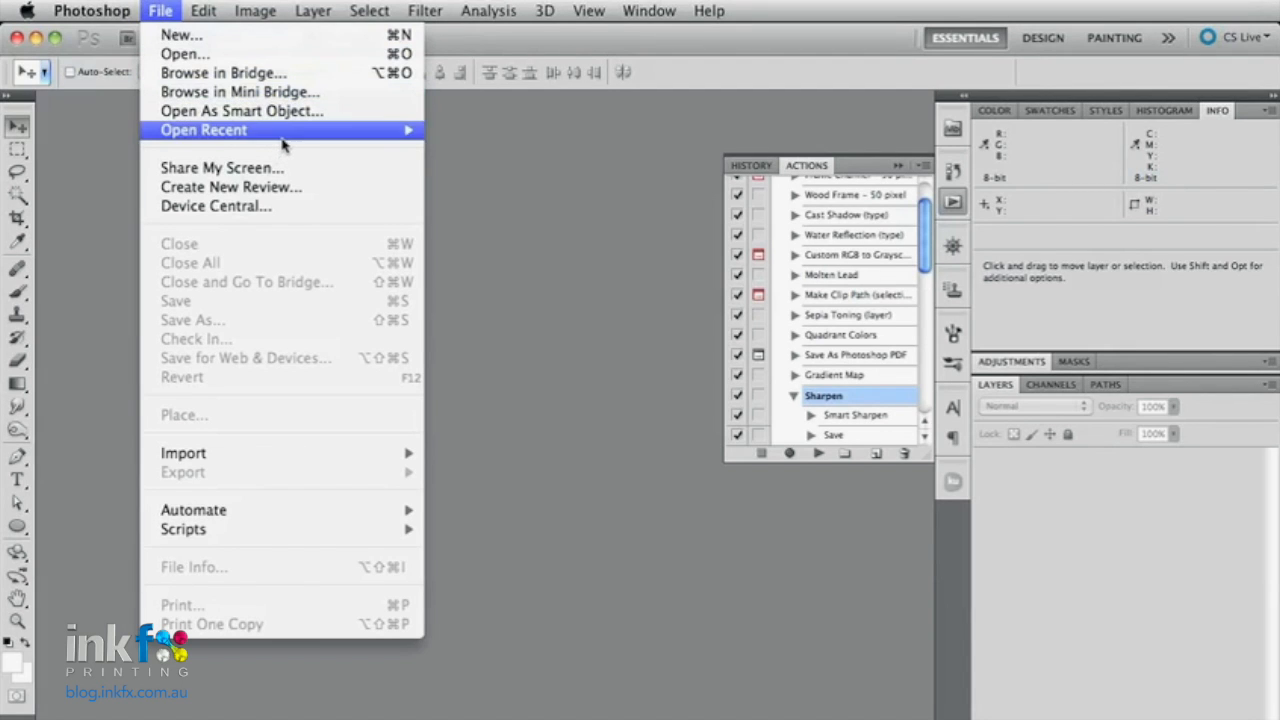
mouse_move(282, 132)
click(522, 133)
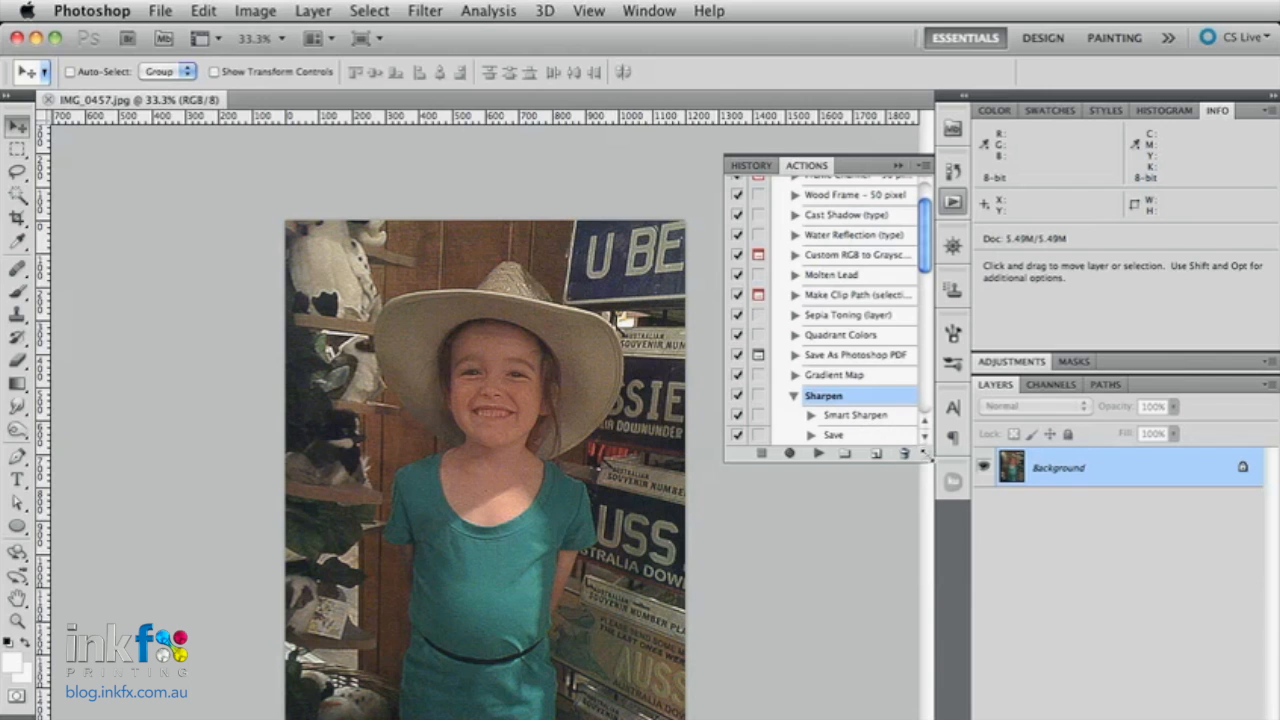
Step: Make the actions list slightly taller and start recording a new action named Hue in the Default Actions set
drag(925, 455, 928, 481)
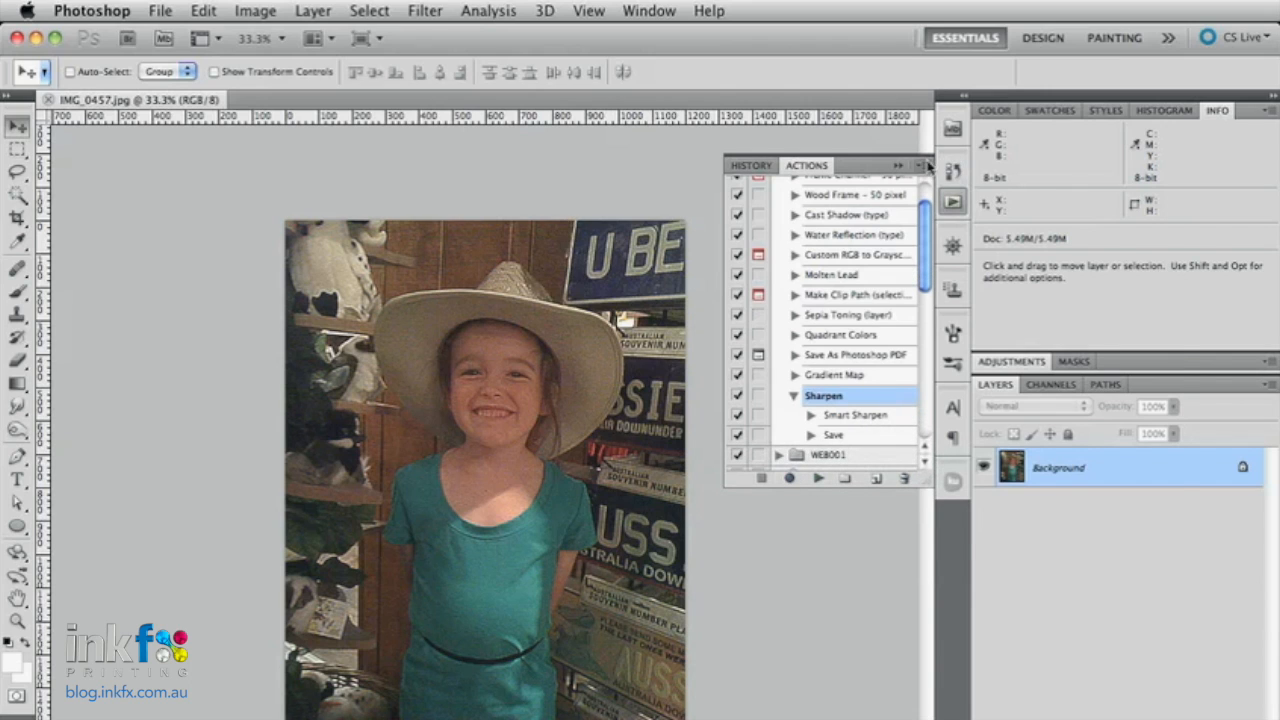
click(928, 166)
click(982, 207)
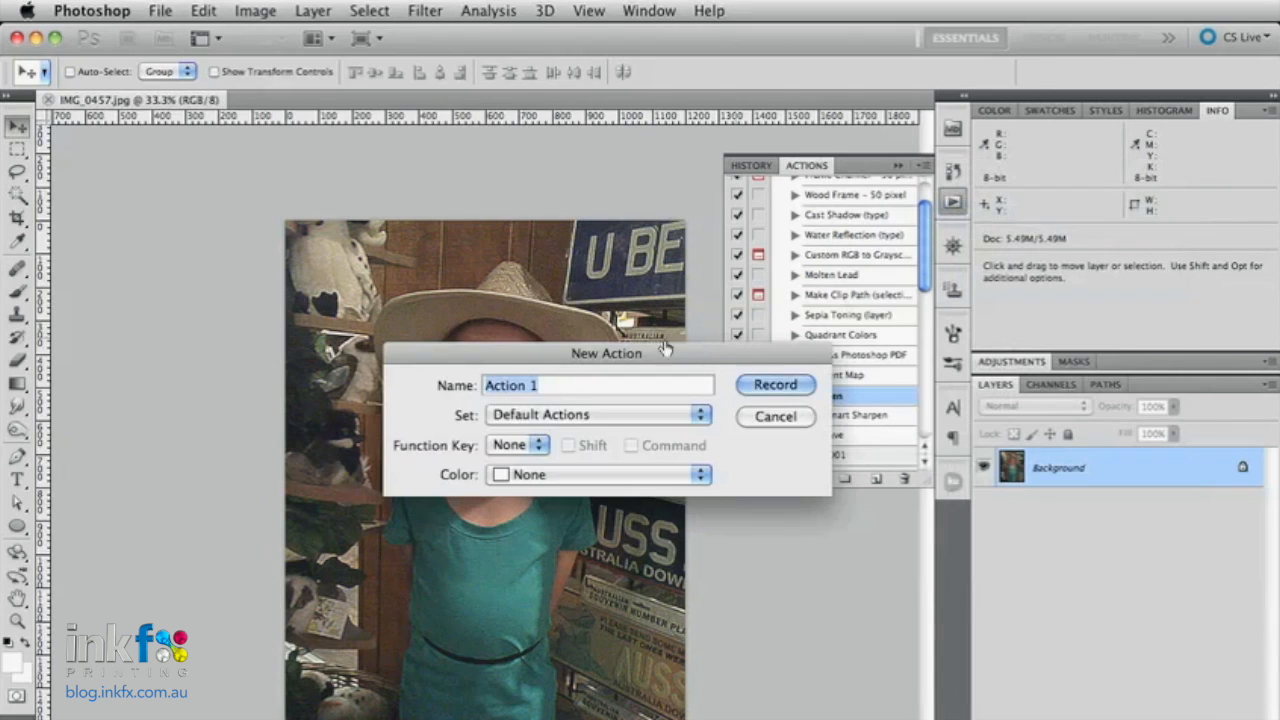
text(Hue)
key(Return)
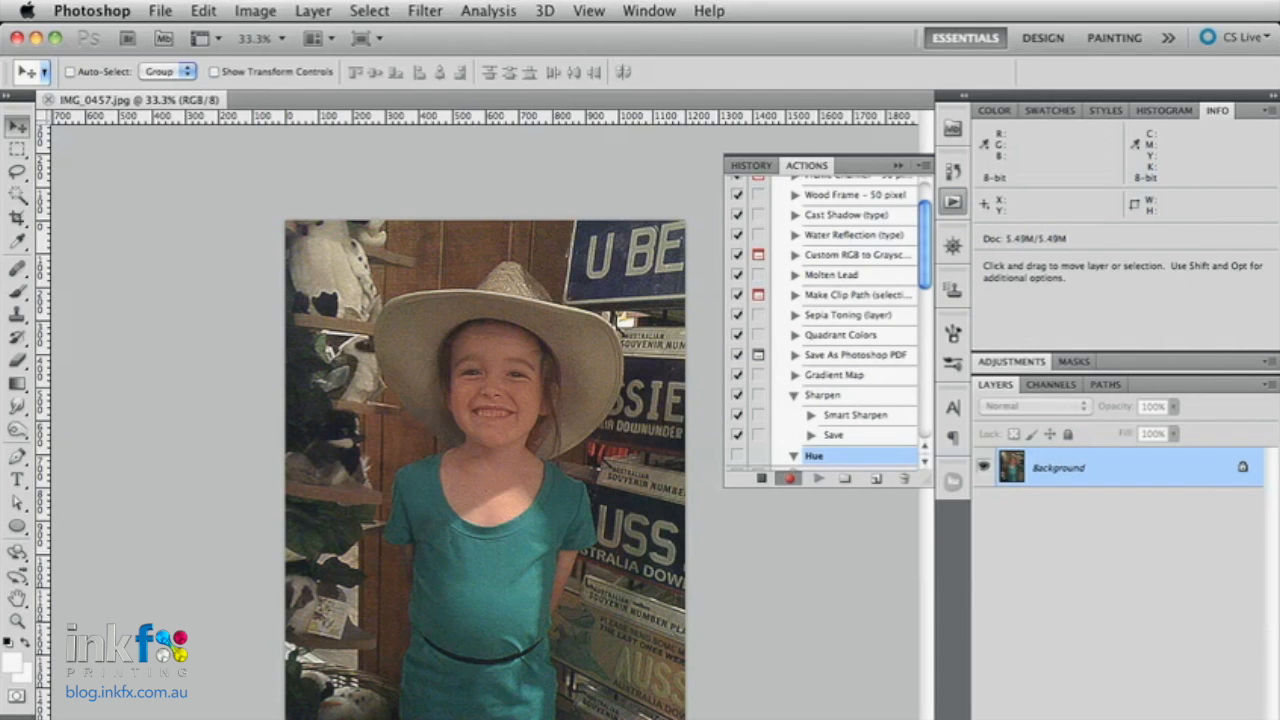
Step: Record a Hue/Saturation adjustment layer with hue -84, saturation -100 and lightness +14, and stop the recording
click(933, 678)
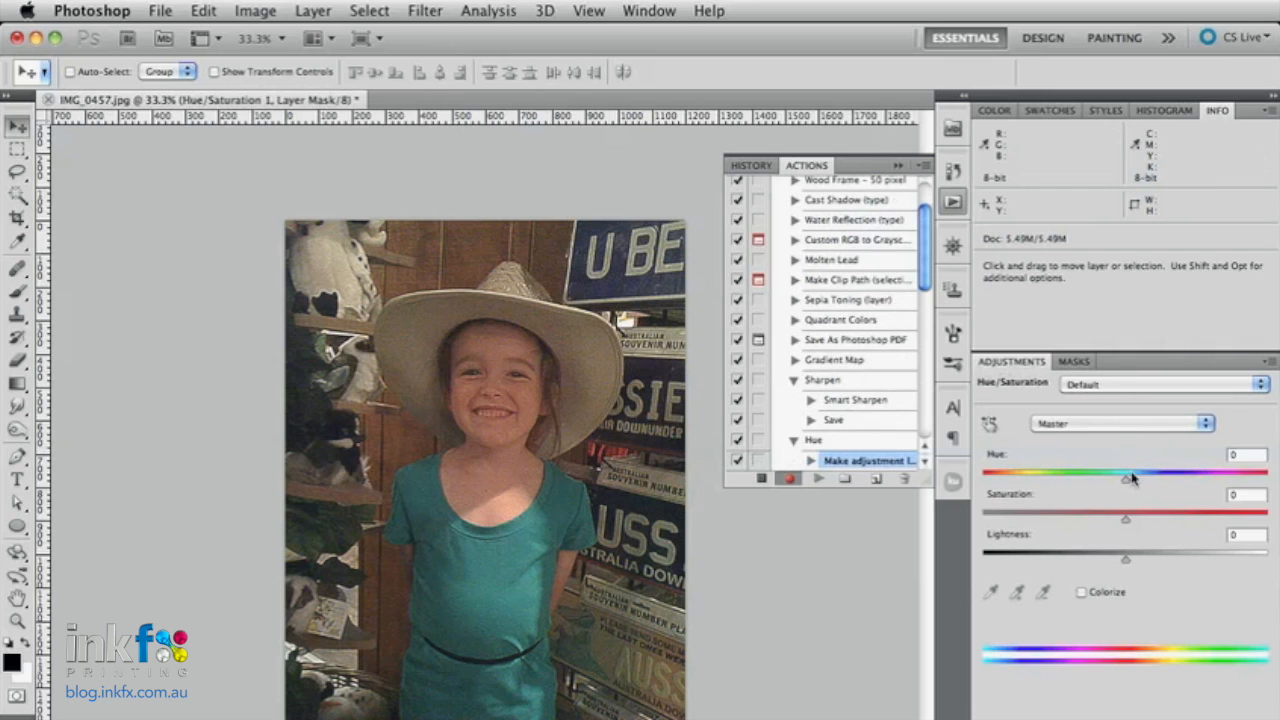
drag(1126, 478, 904, 524)
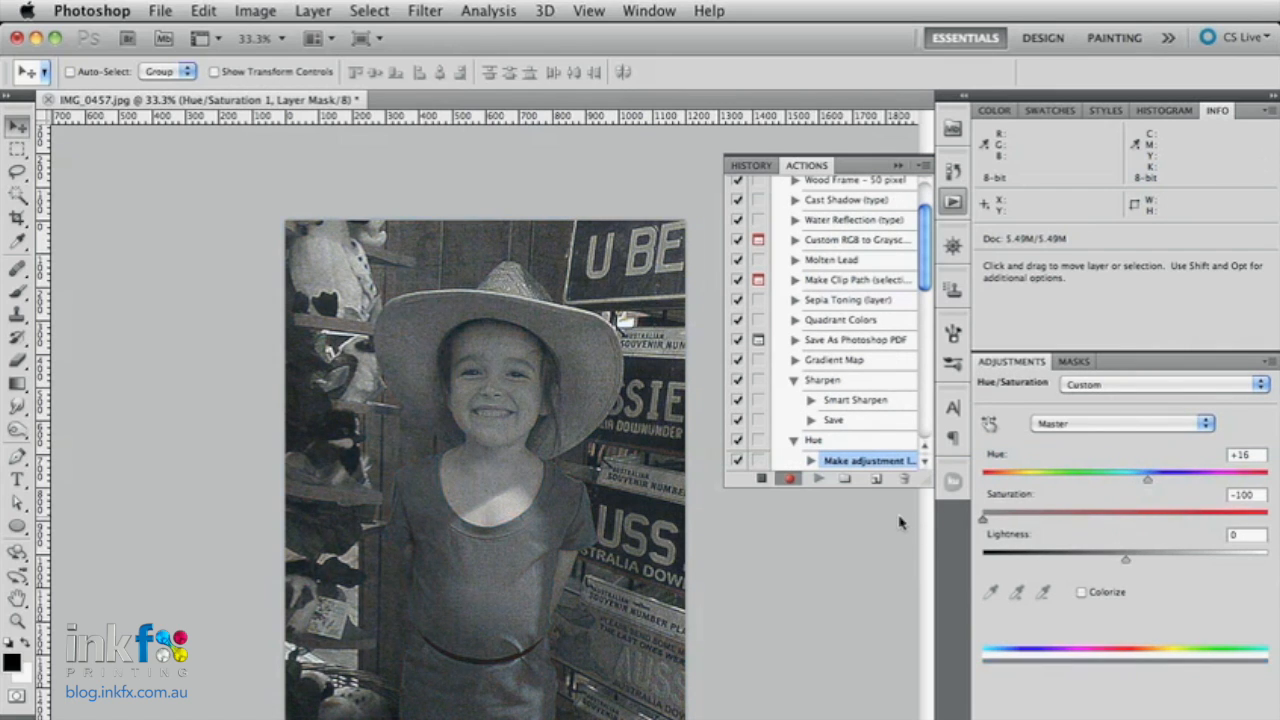
drag(1147, 479, 1038, 480)
mouse_move(1127, 563)
mouse_down()
mouse_move(1160, 563)
mouse_move(1147, 562)
mouse_up()
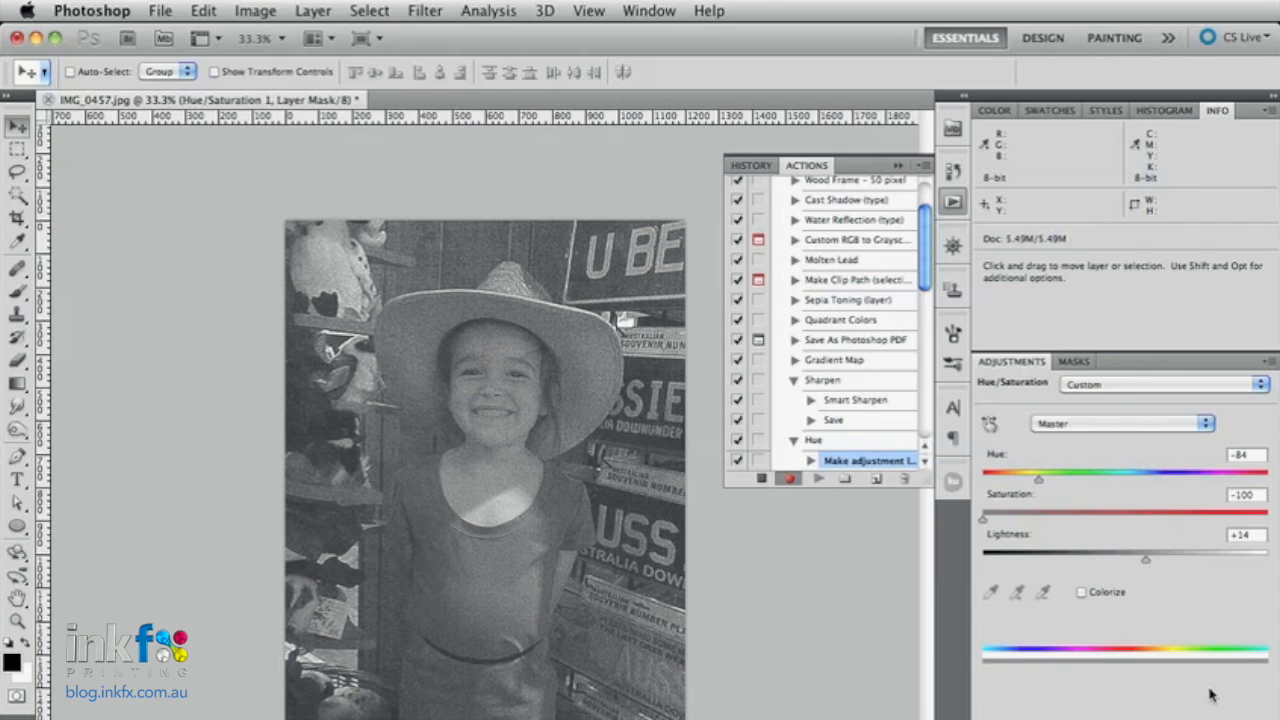
click(761, 480)
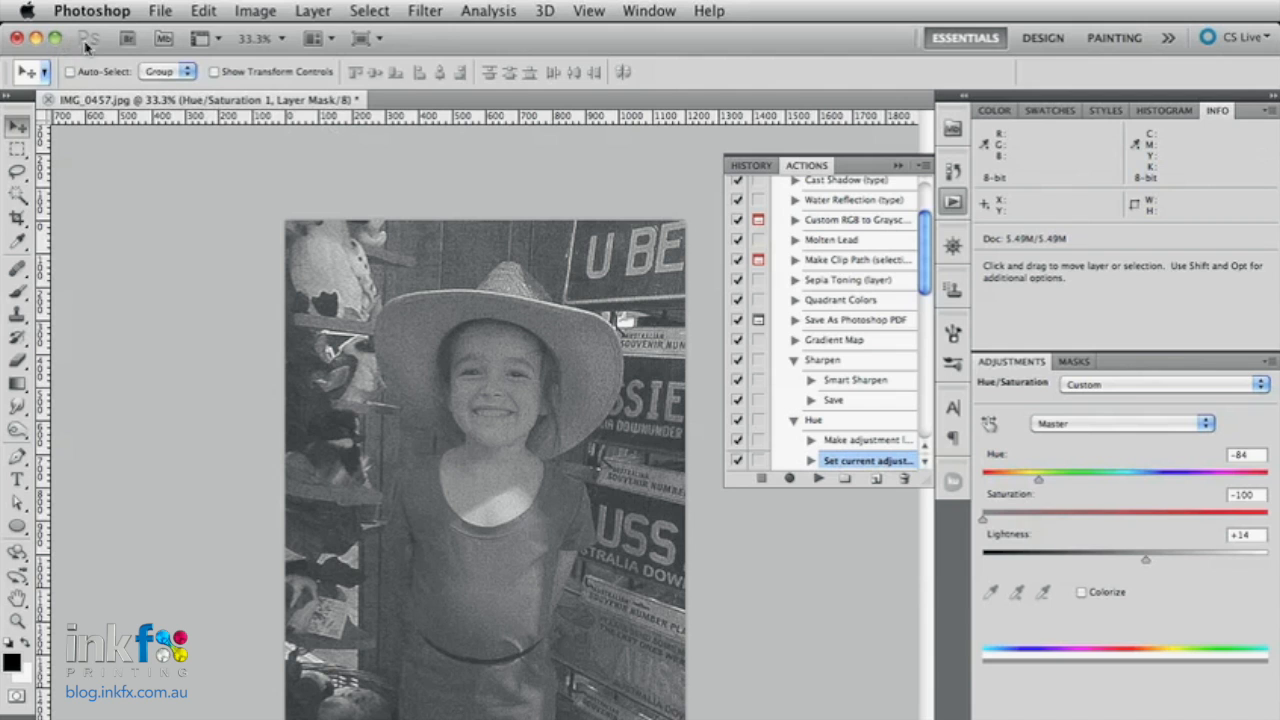
Step: Open the recently used photo IMG_0587.JPG alongside IMG_0457.jpg
click(173, 12)
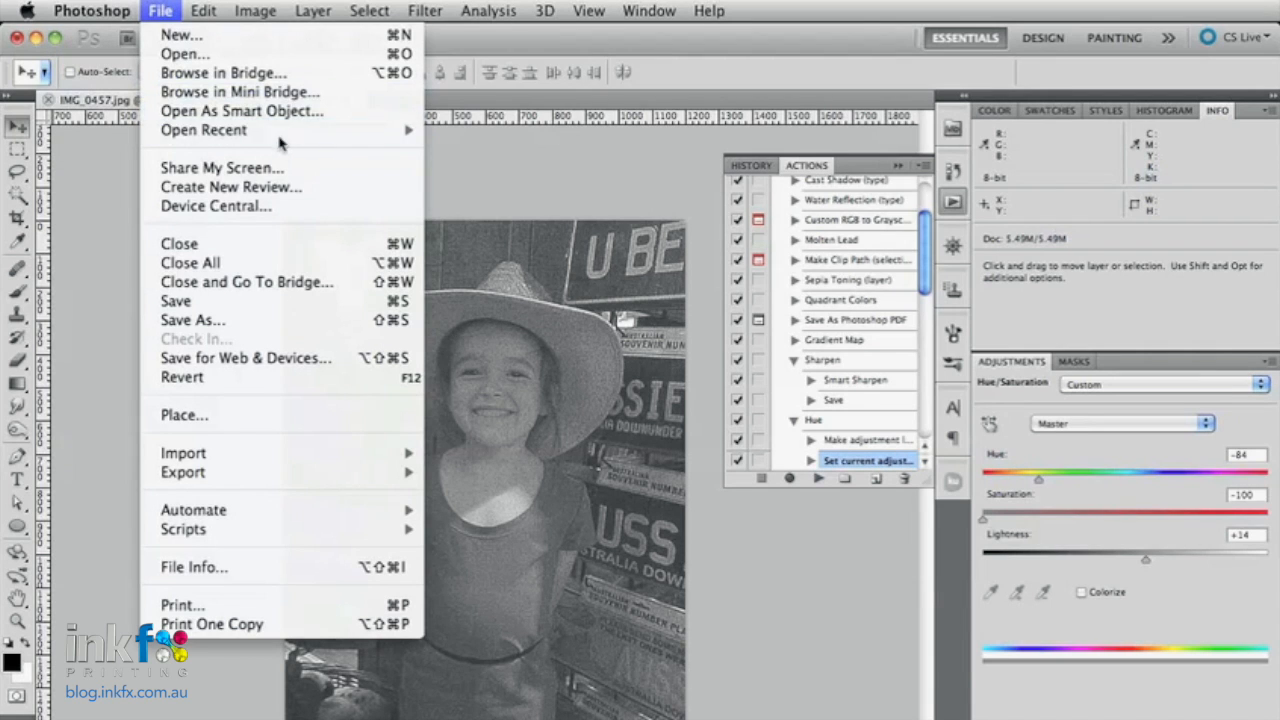
mouse_move(287, 133)
click(490, 149)
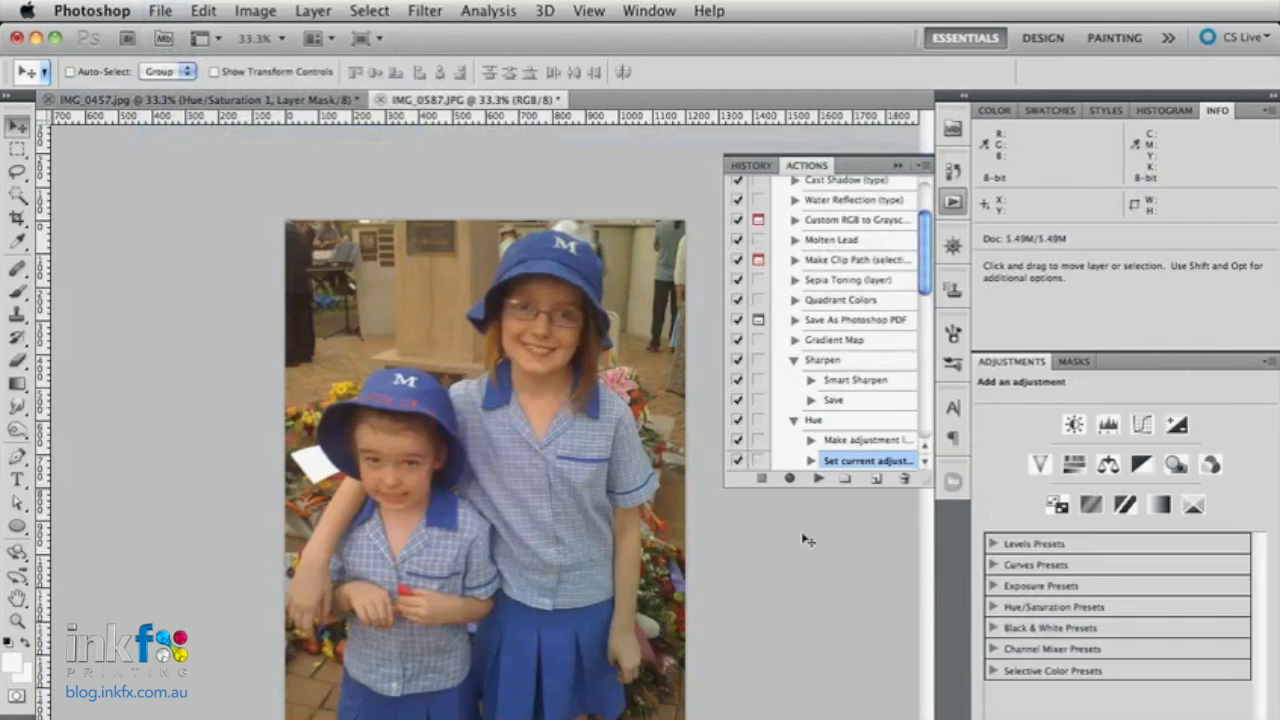
Step: Play the Hue action on IMG_0587.JPG and toggle the Hue/Saturation layer off and on to compare the photo
click(818, 422)
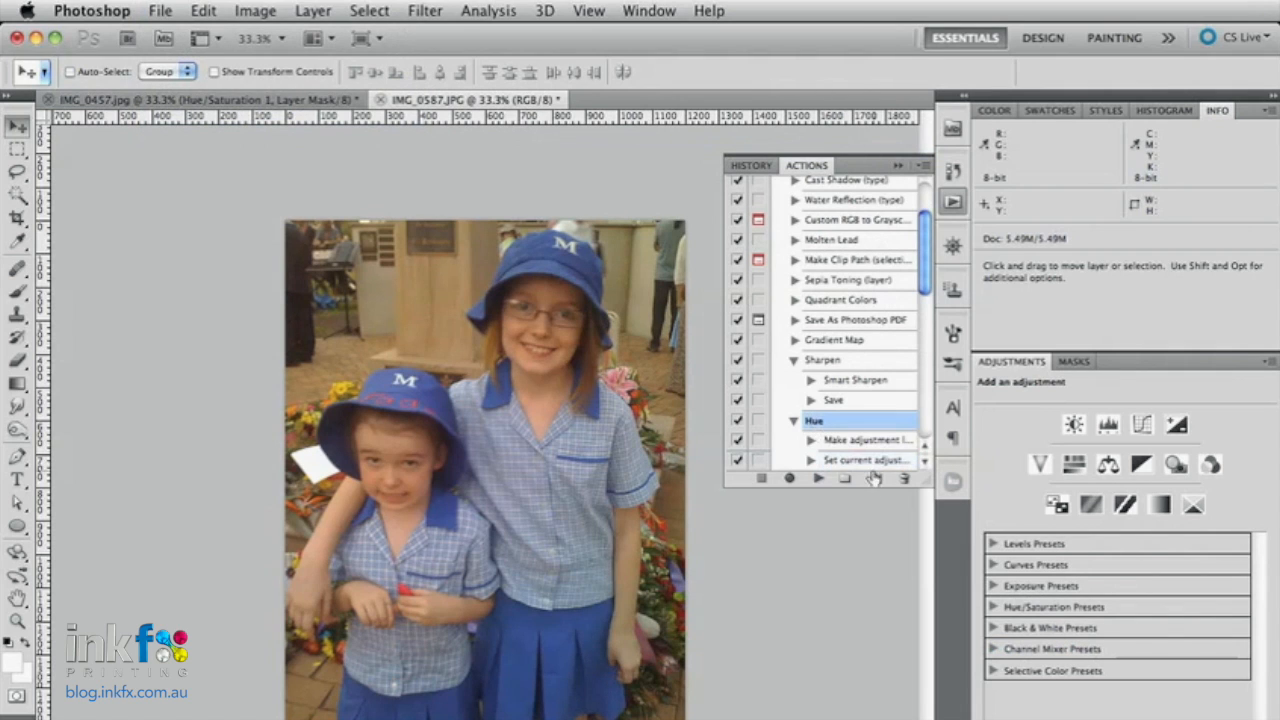
click(819, 479)
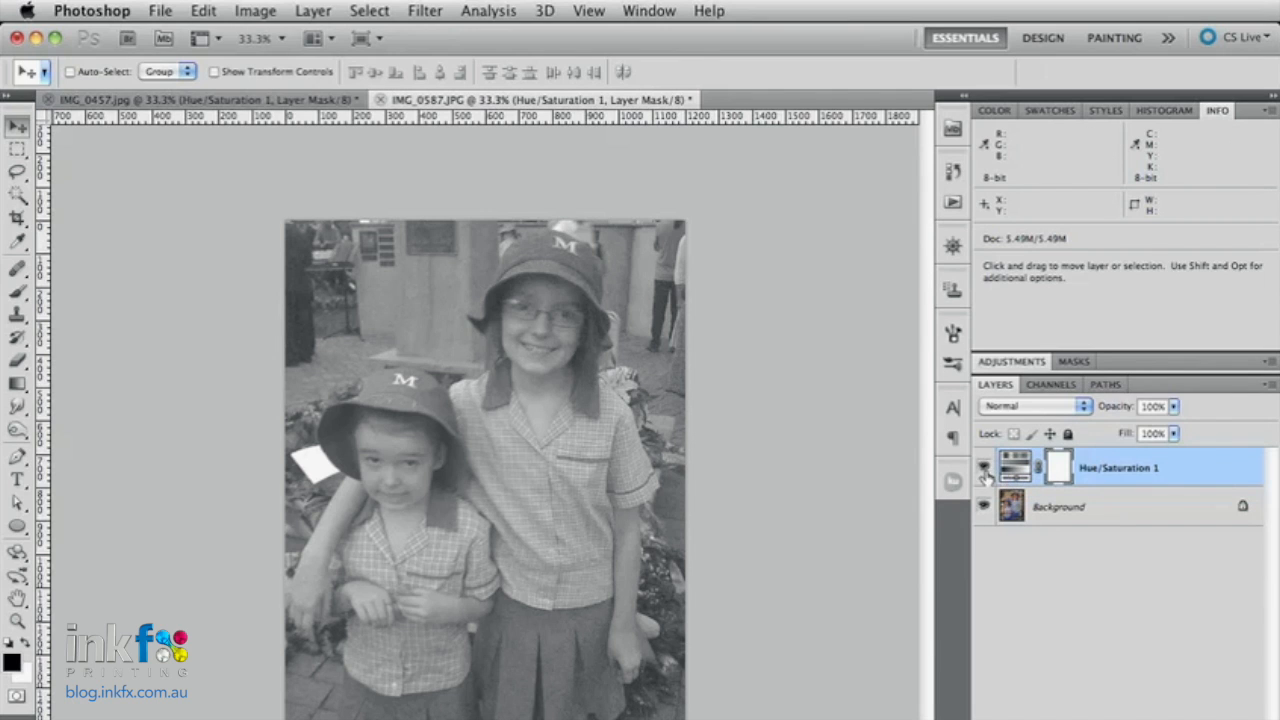
click(985, 470)
click(985, 470)
Step: Redisplay the recorded actions and review the commands available for managing actions without choosing any
click(952, 201)
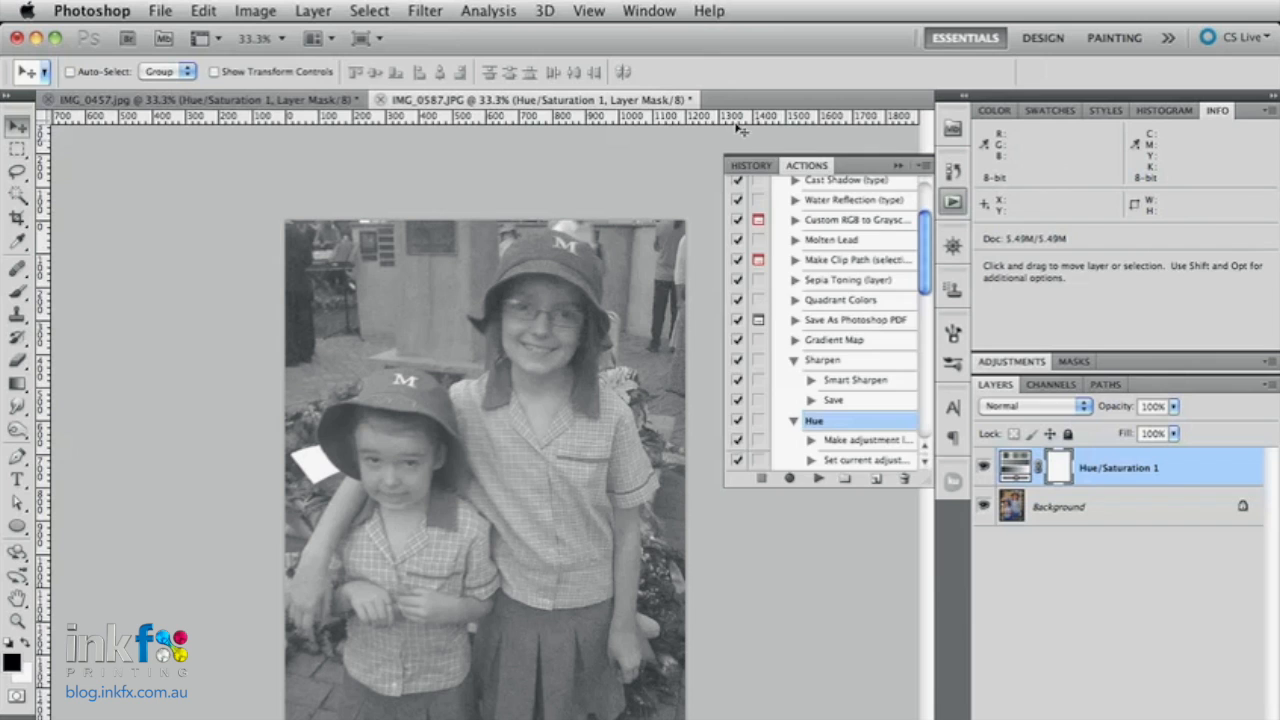
click(645, 11)
click(660, 148)
click(924, 166)
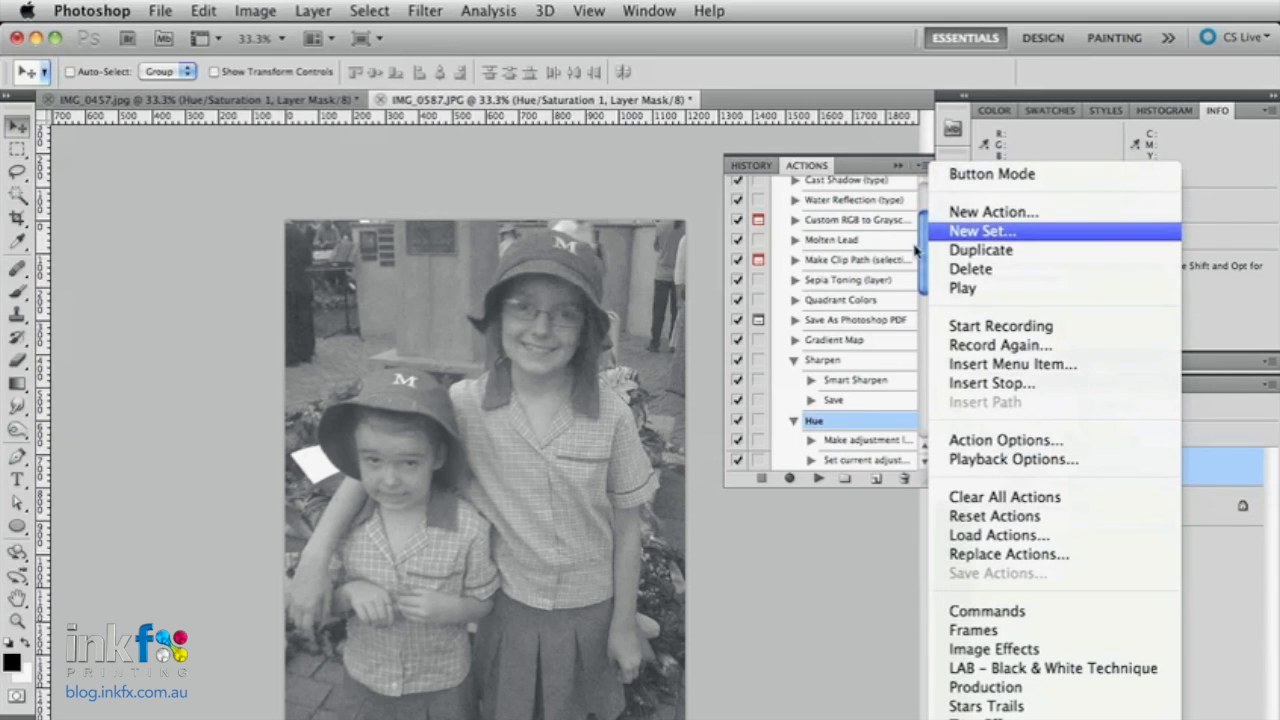
click(864, 168)
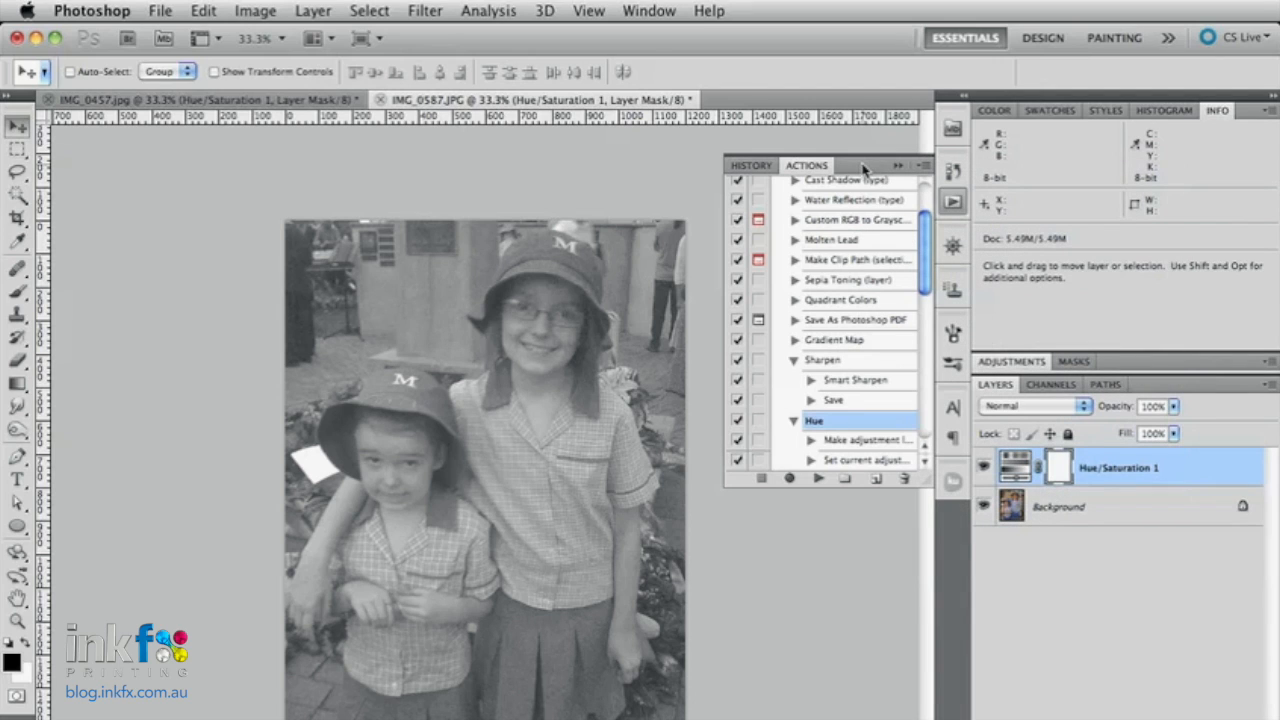